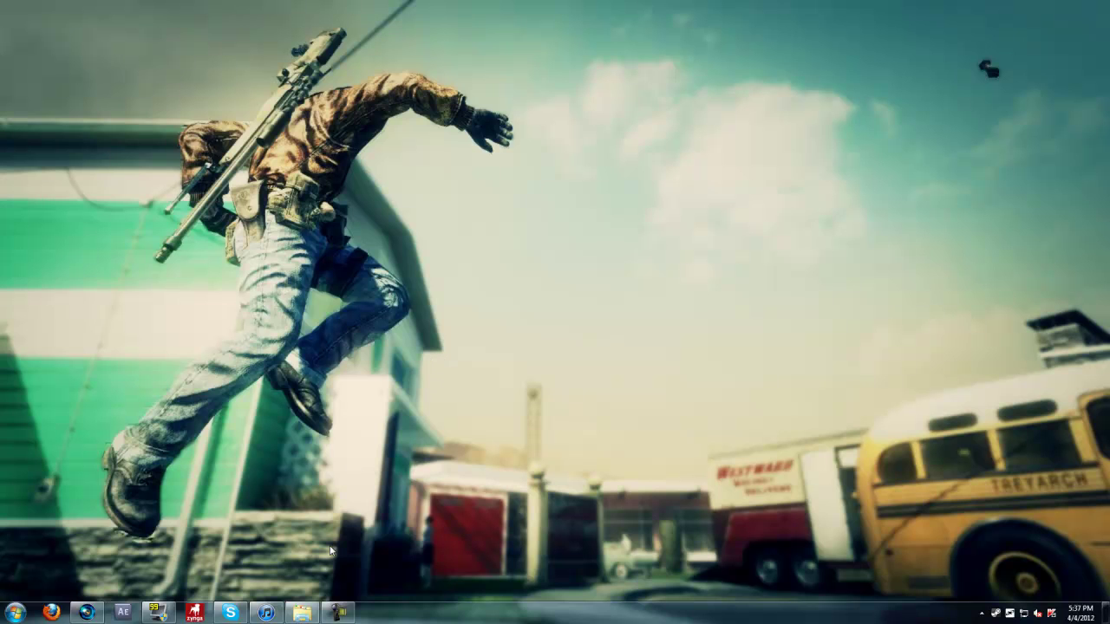
Step: Switch to Vegas Pro and disable resampling for the gameplay clip on the timeline
left_click(83, 610)
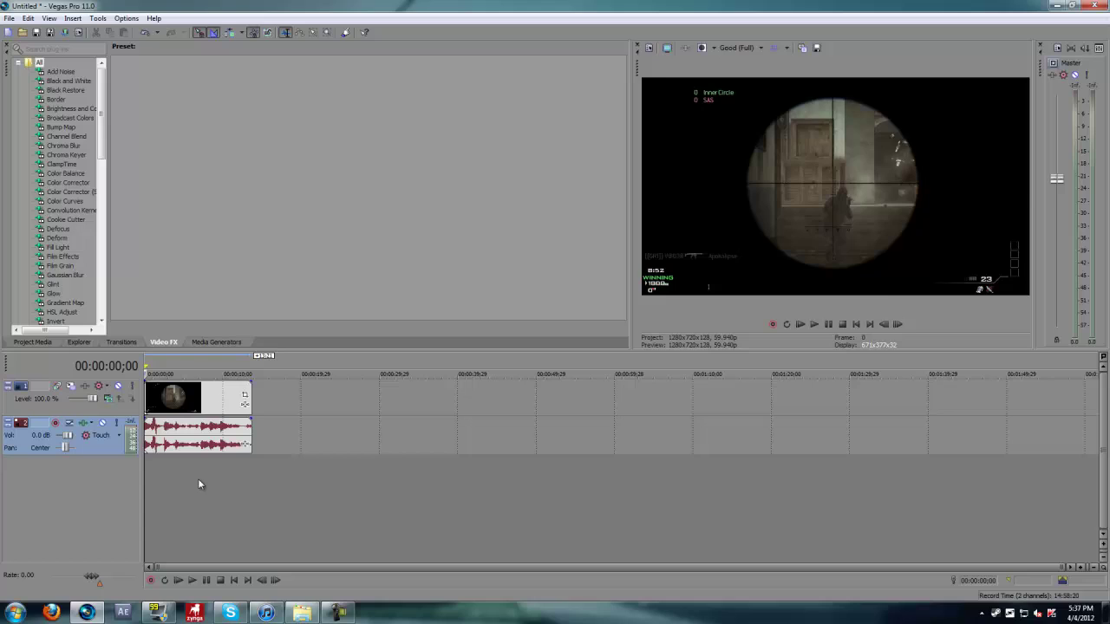
left_click(197, 477)
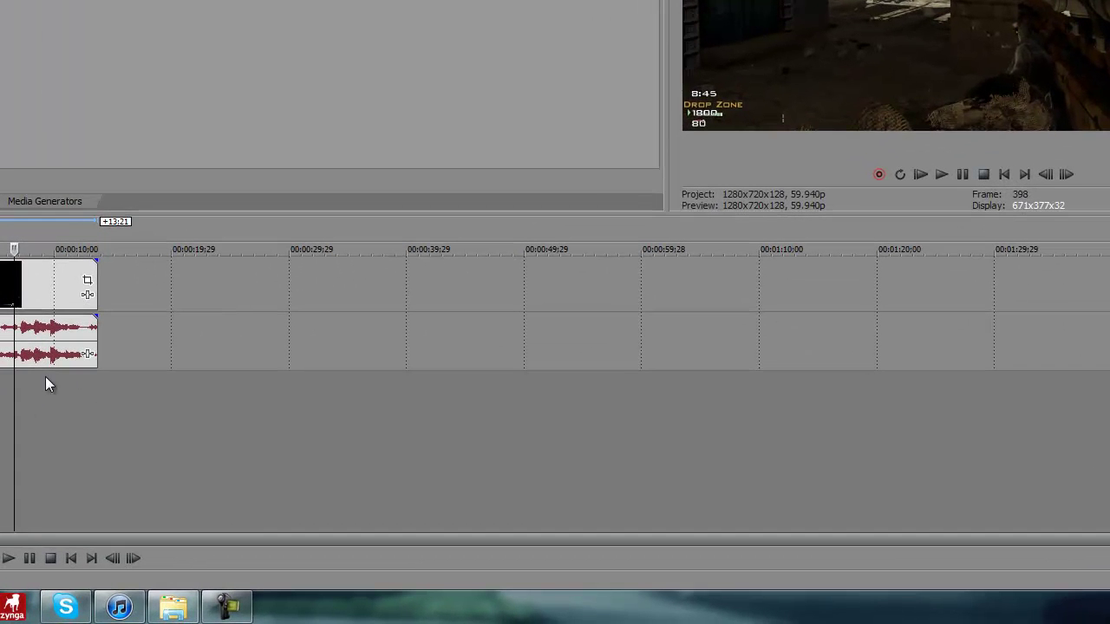
left_click(28, 372)
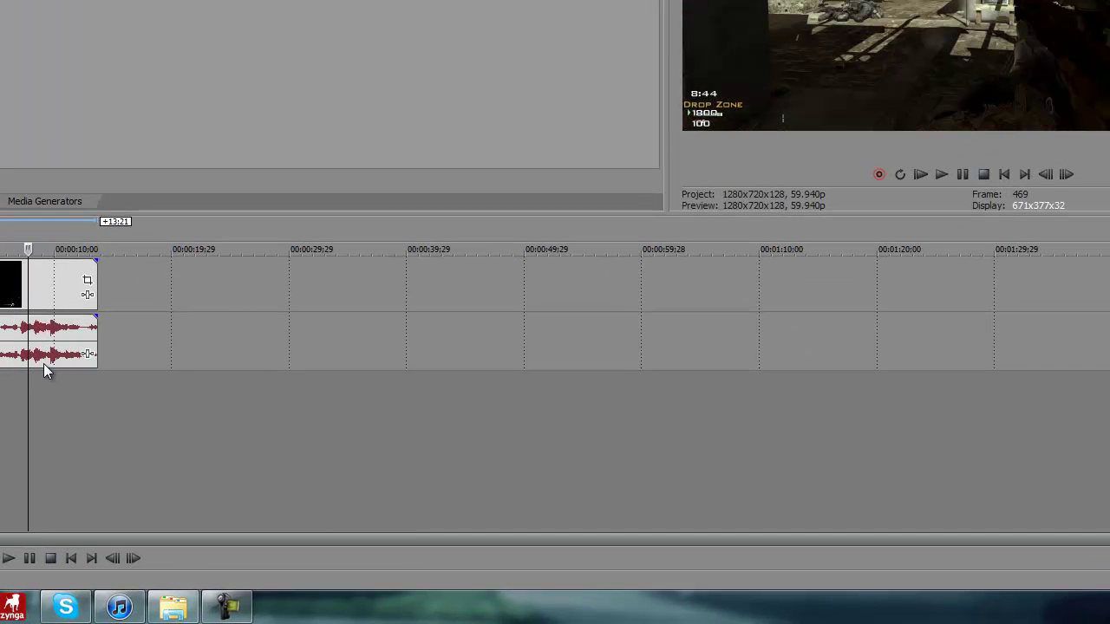
left_click(40, 365)
right_click(7, 278)
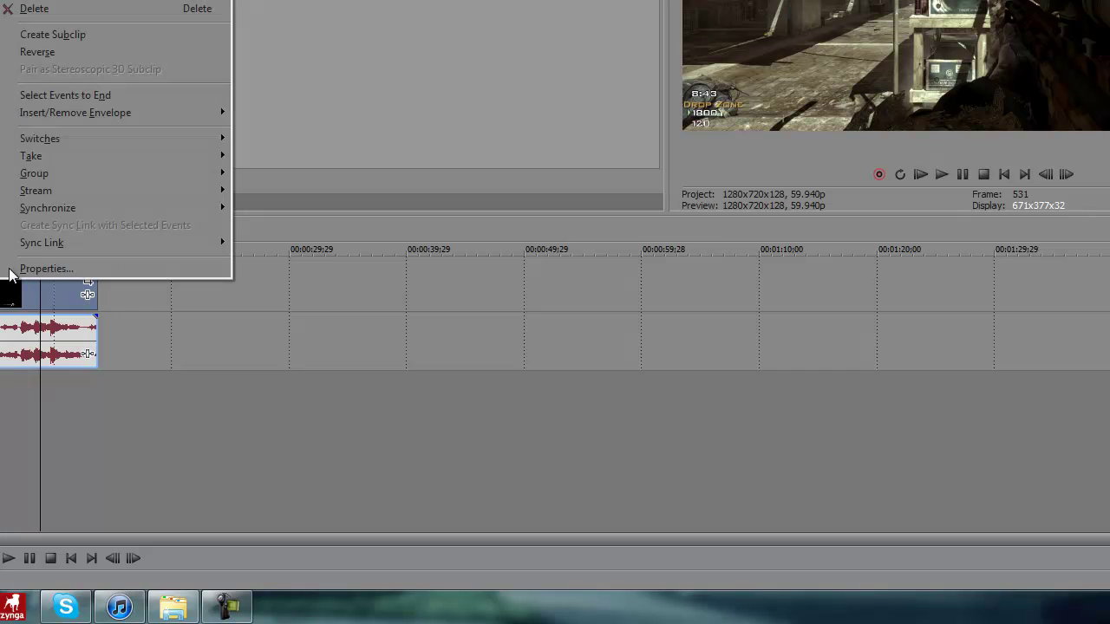
mouse_move(177, 139)
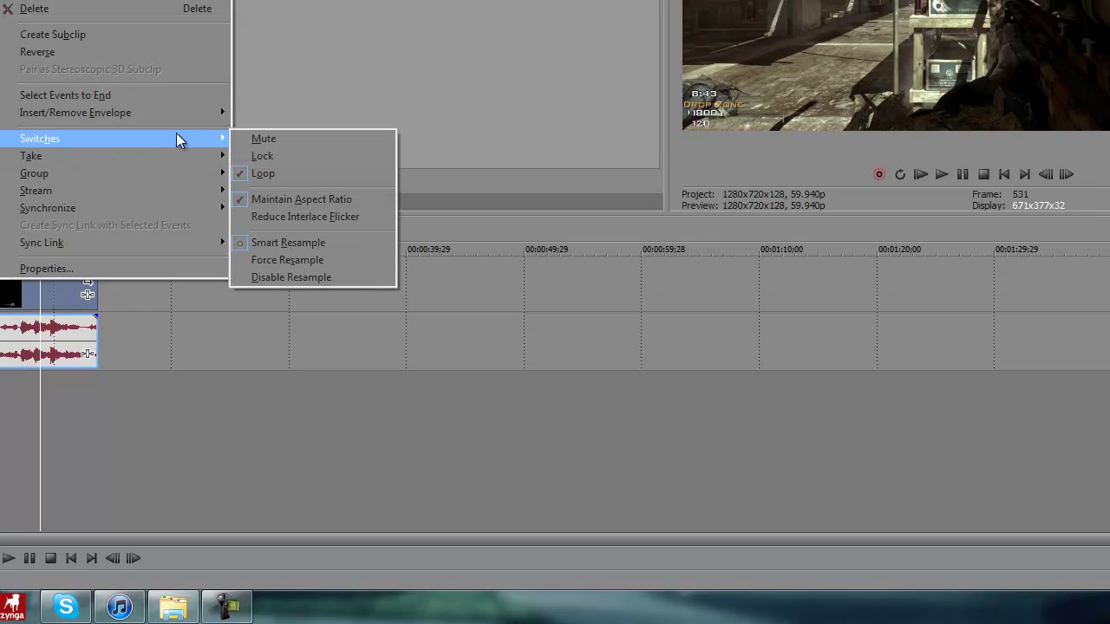
left_click(323, 277)
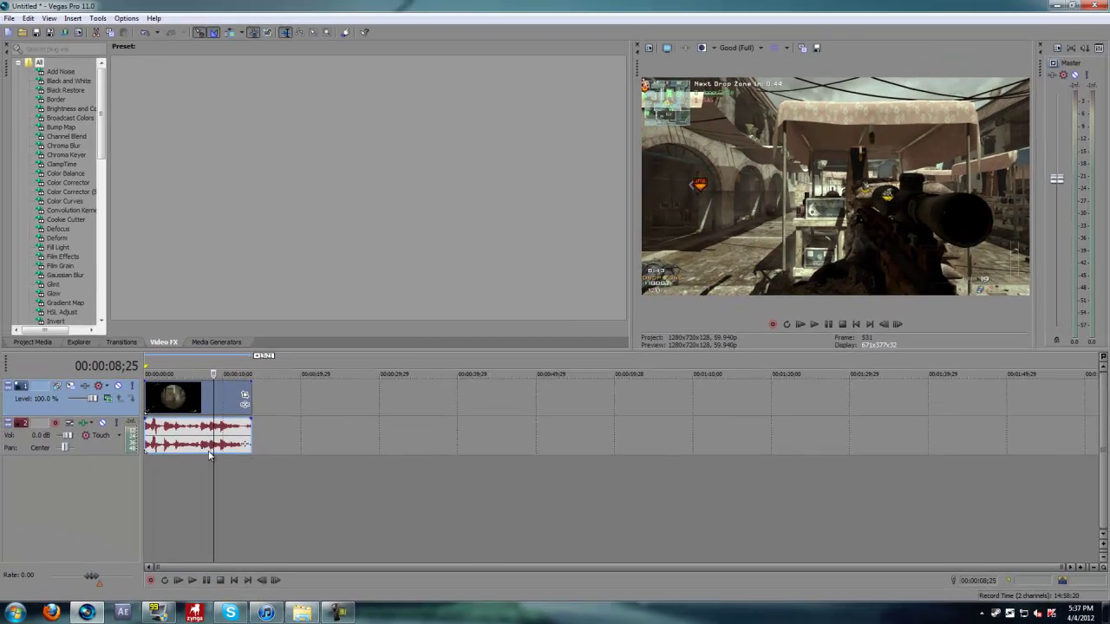
Step: Place the playhead on the frame of the sniper shot at 00:00:09;16
scroll(334, 473, "up", 6)
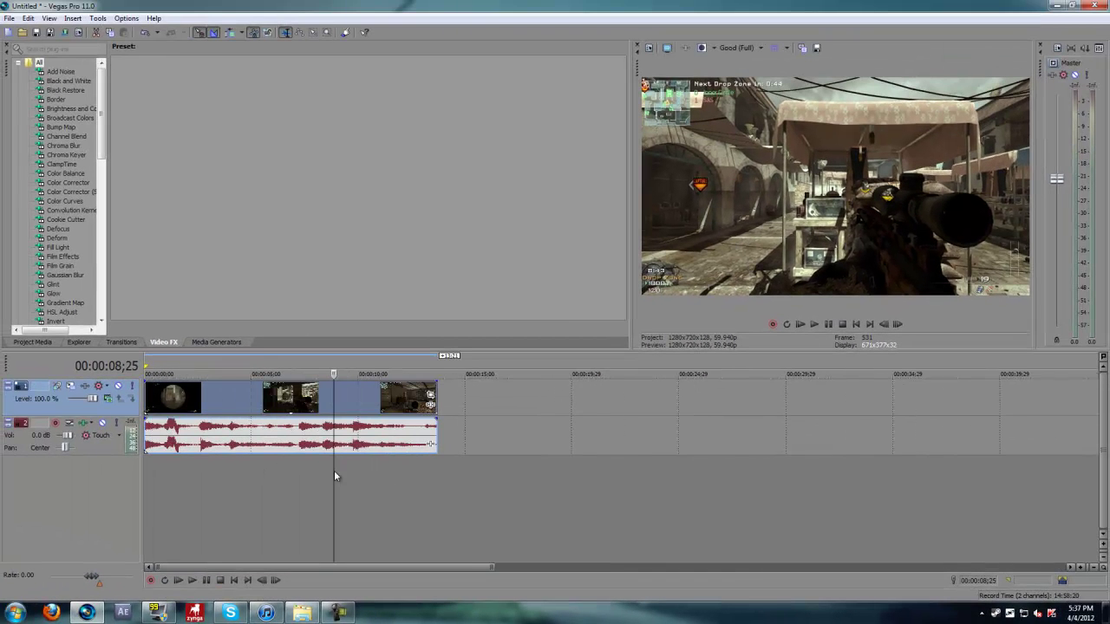
left_click(560, 465)
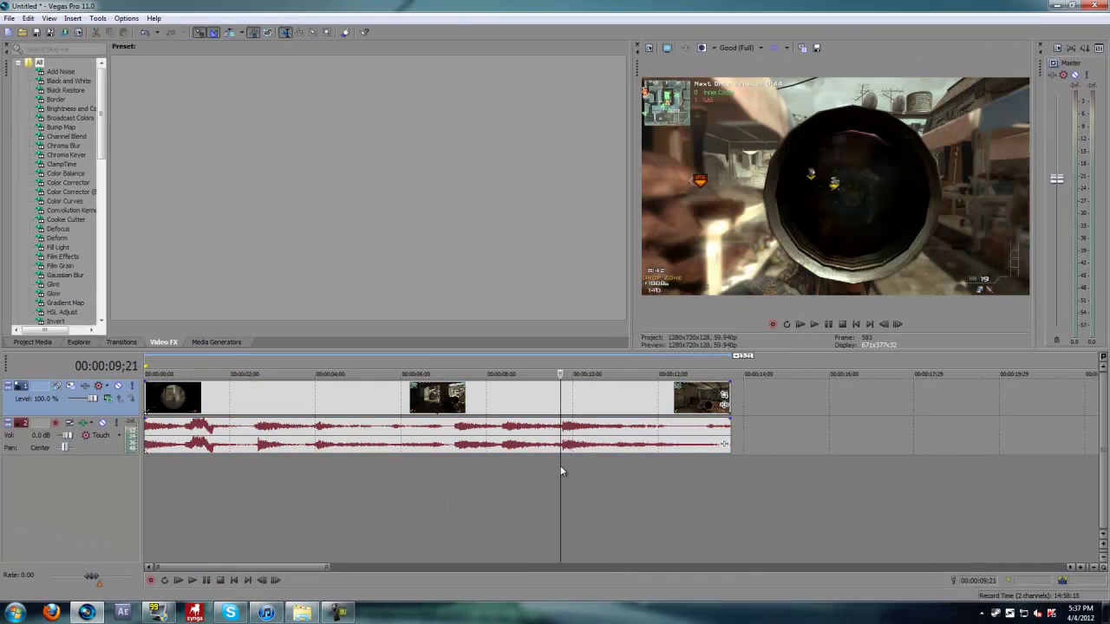
left_click(544, 465)
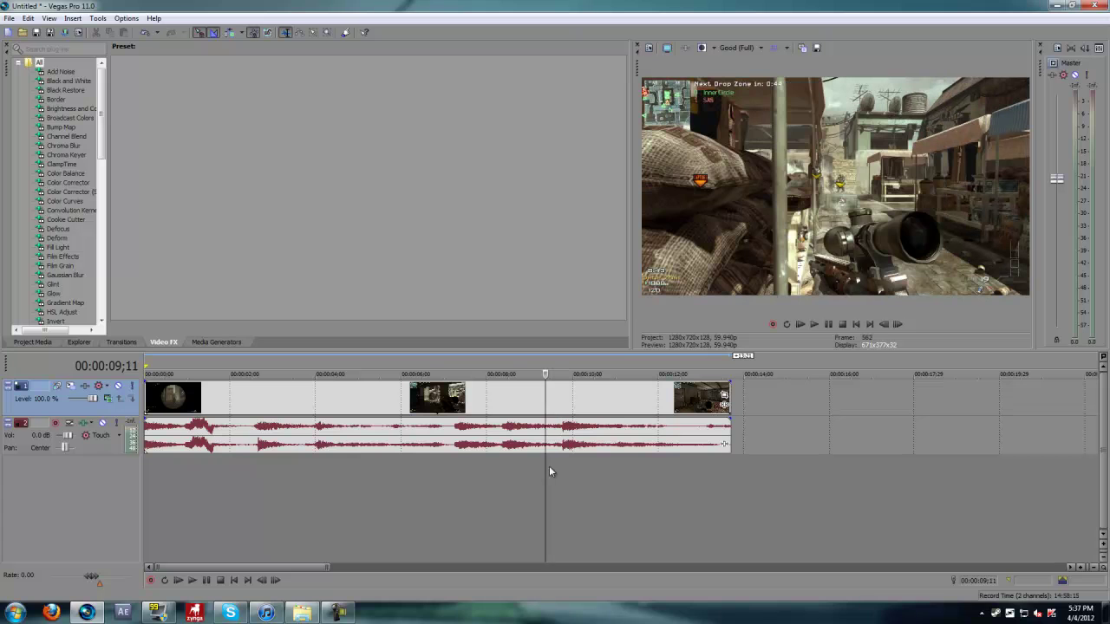
key("space")
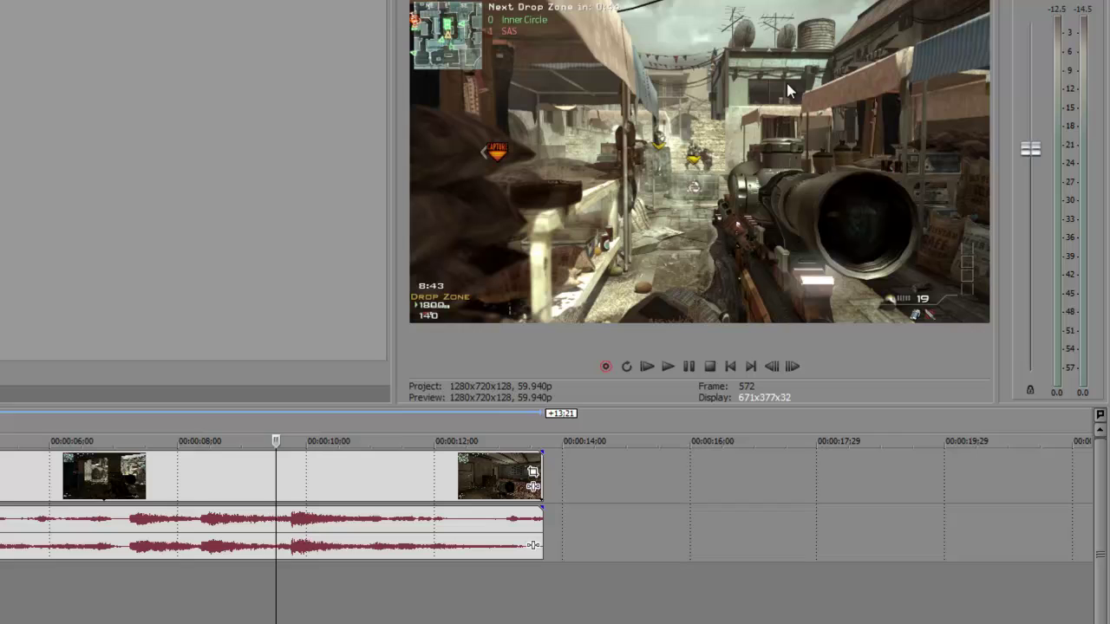
Step: Set the video preview quality to Best (Full)
left_click(564, 0)
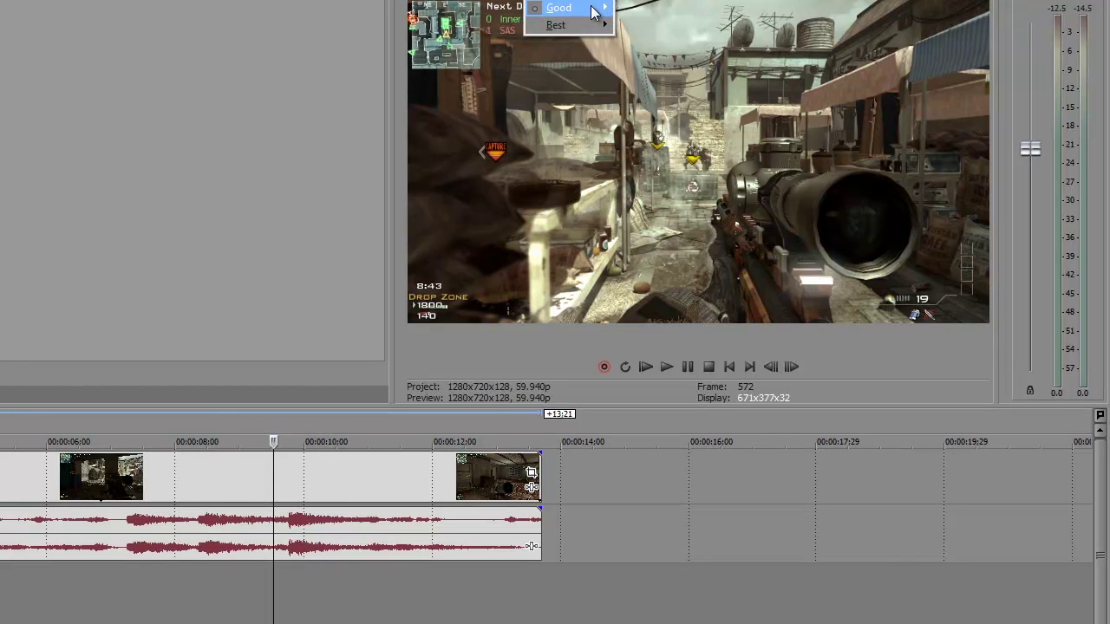
mouse_move(594, 9)
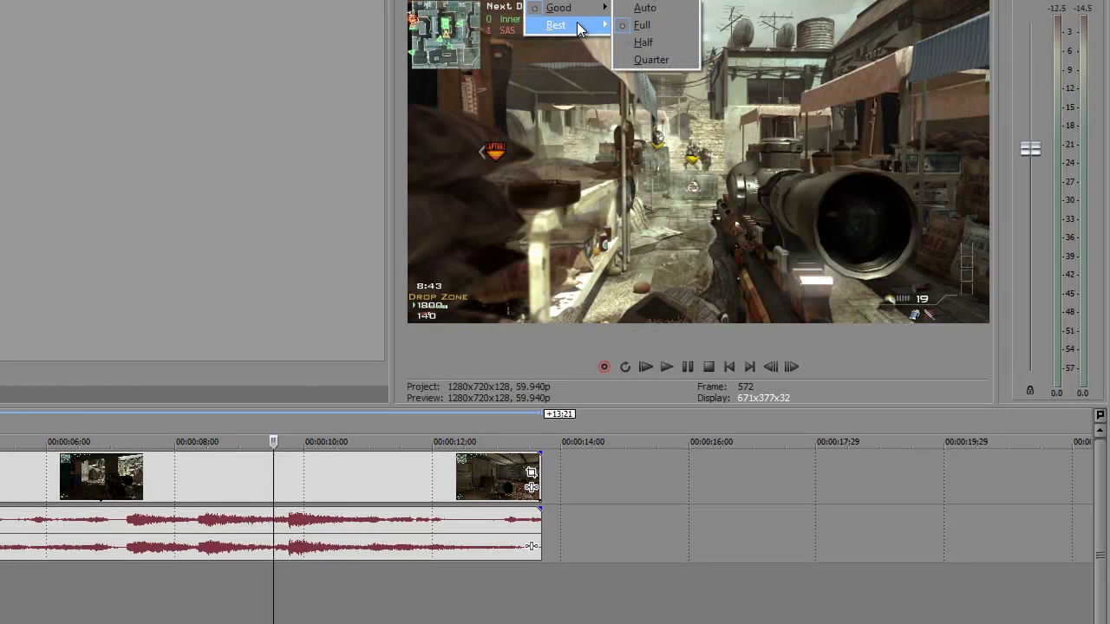
left_click(640, 42)
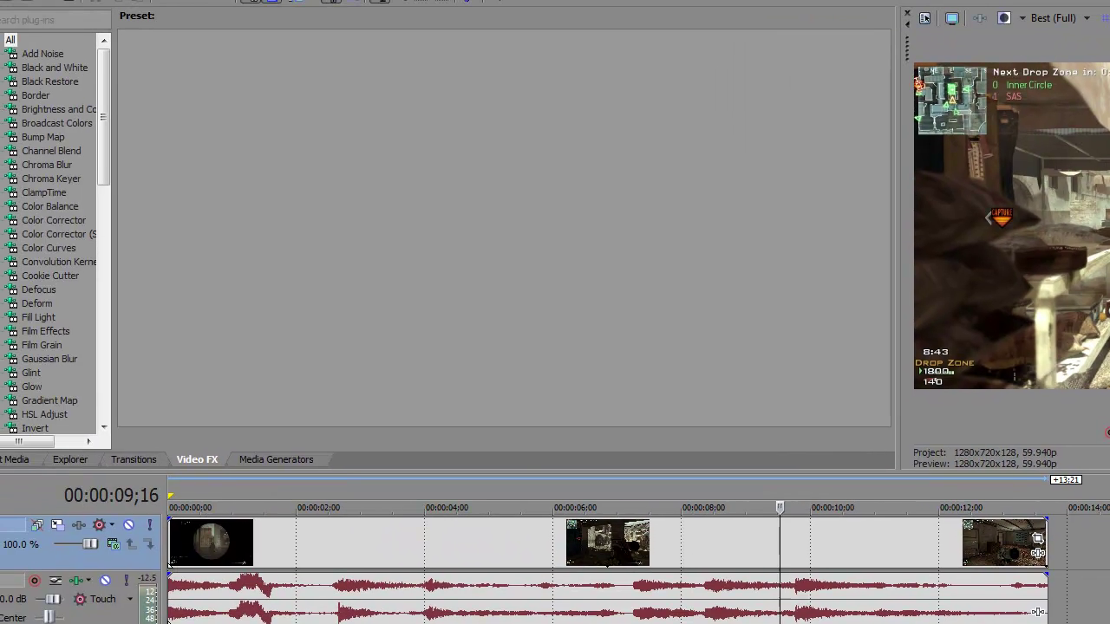
Step: Save a snapshot of the current preview frame as a JPEG named Target in the tutorial folder
left_click(654, 0)
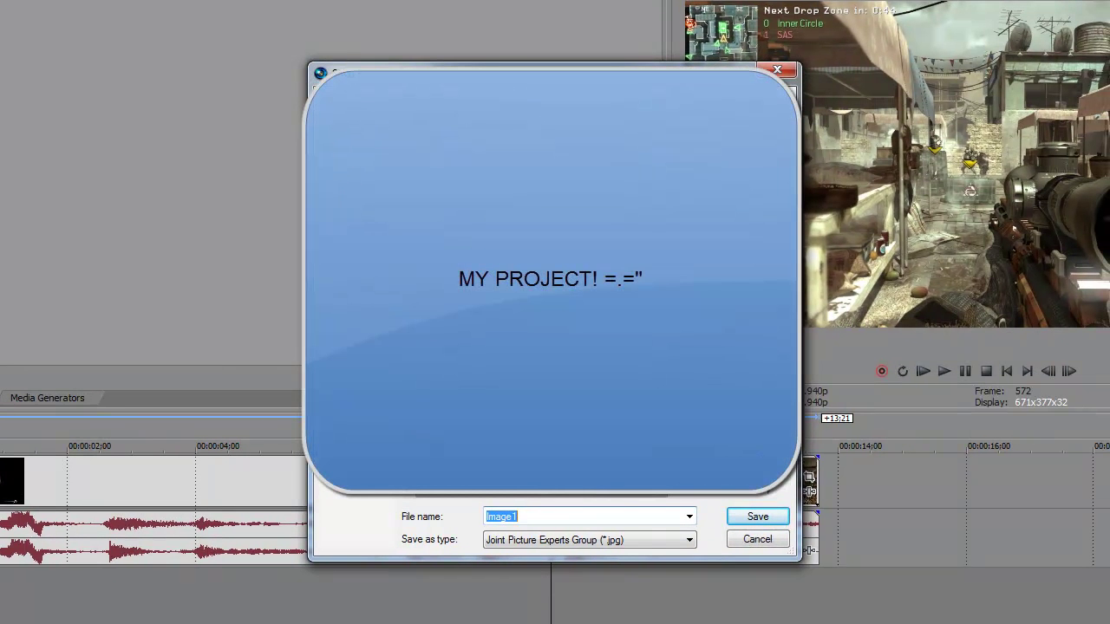
key("Tab")
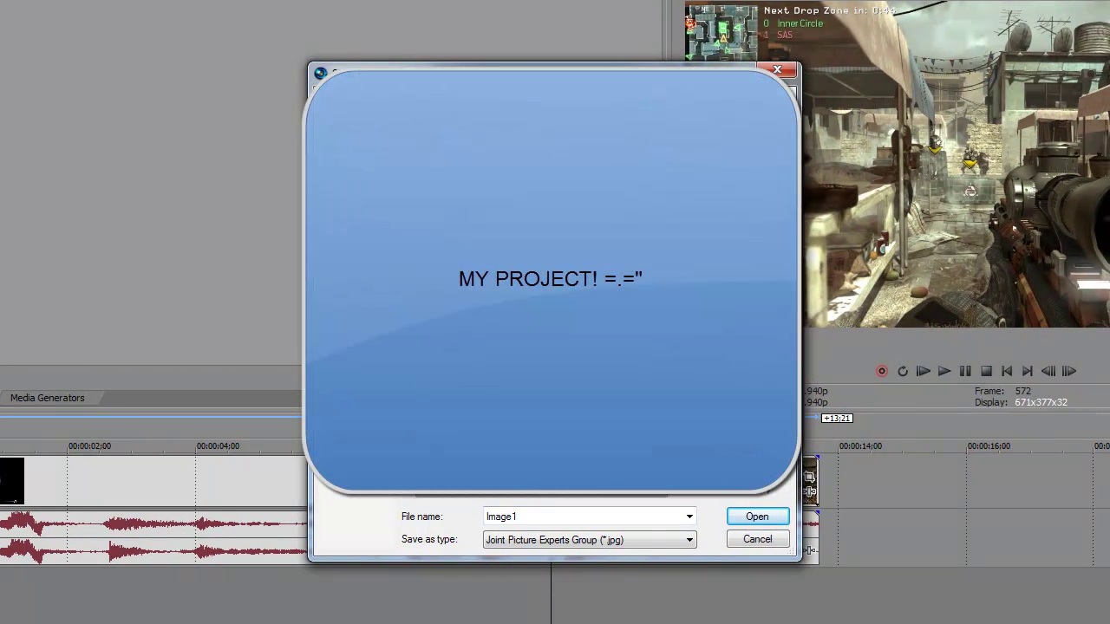
double_click(565, 511)
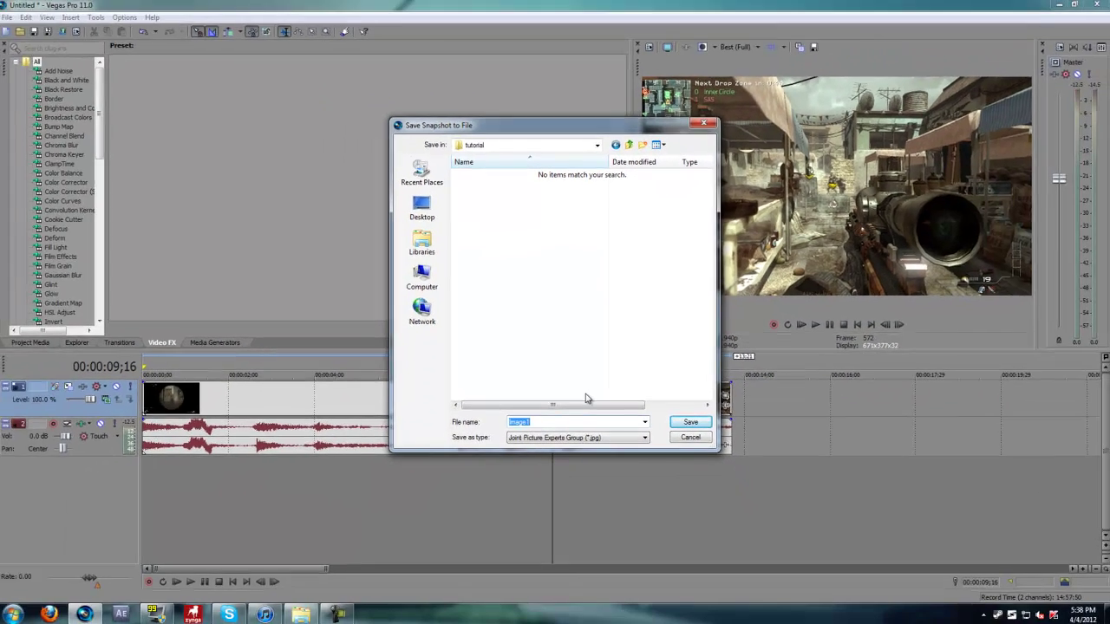
type("Target")
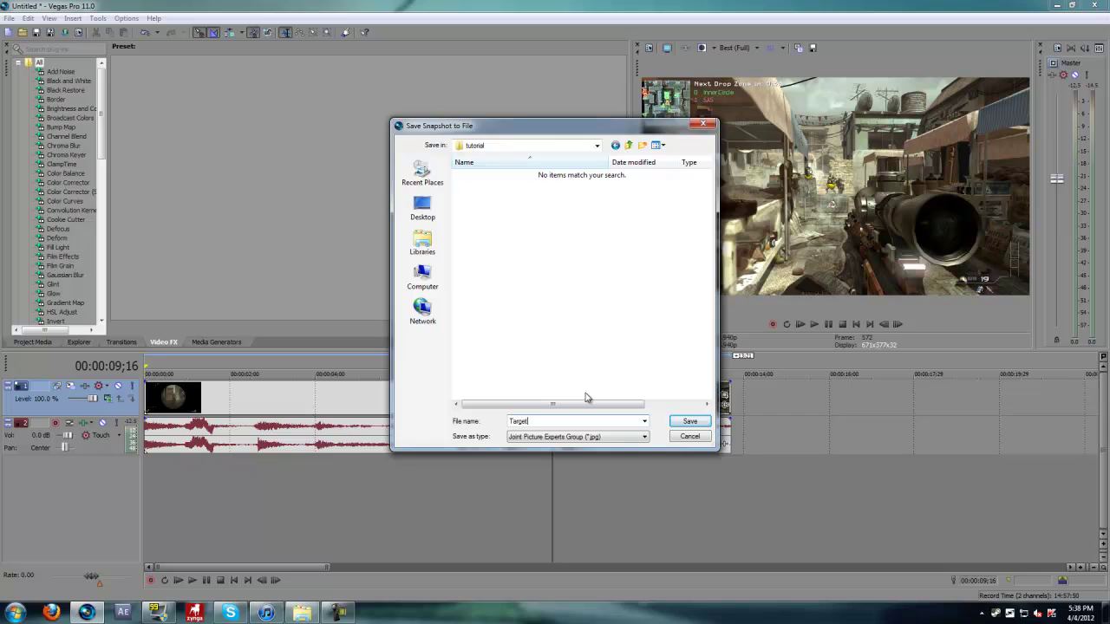
key("Return")
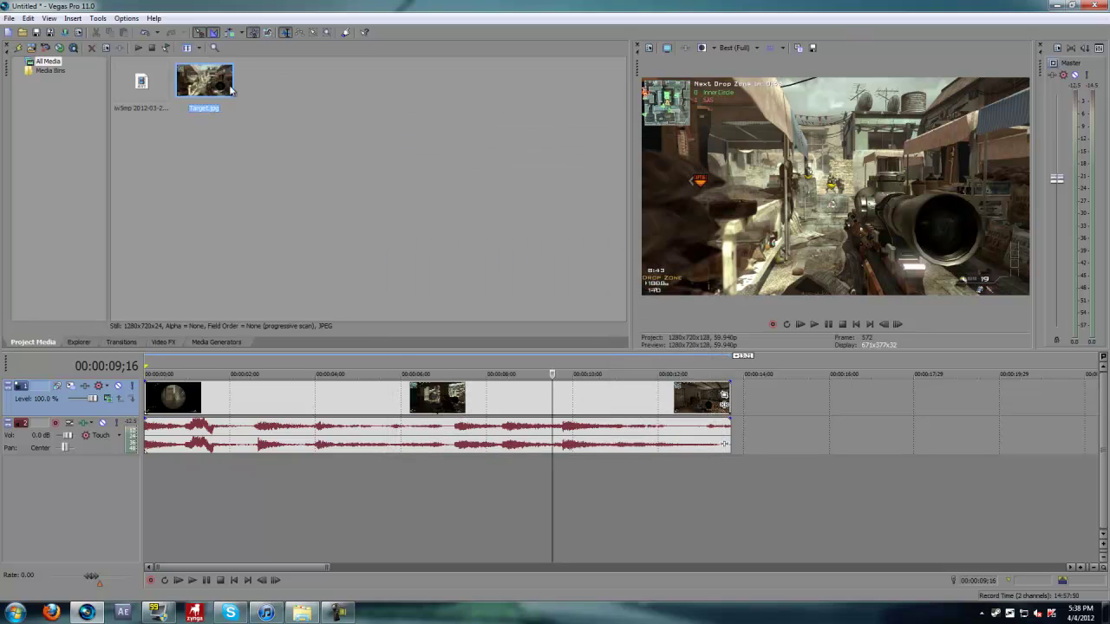
Step: Split the gameplay clip at 00:00:09;15 and move its second part away to open a gap of about two seconds
left_click(550, 471)
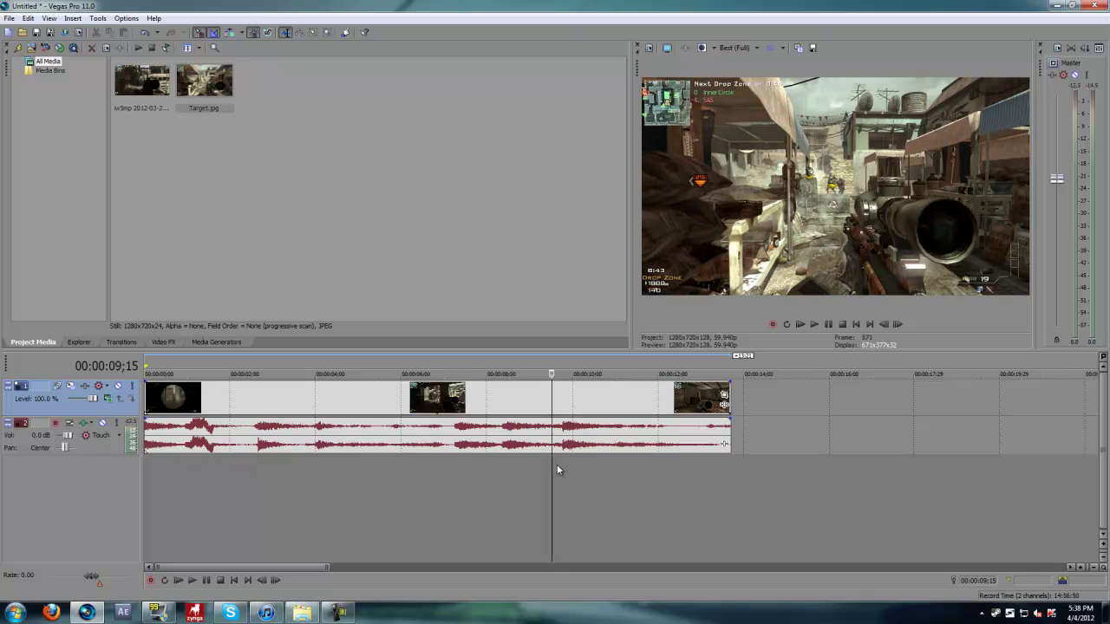
key("s")
left_click_drag(569, 395, 653, 395)
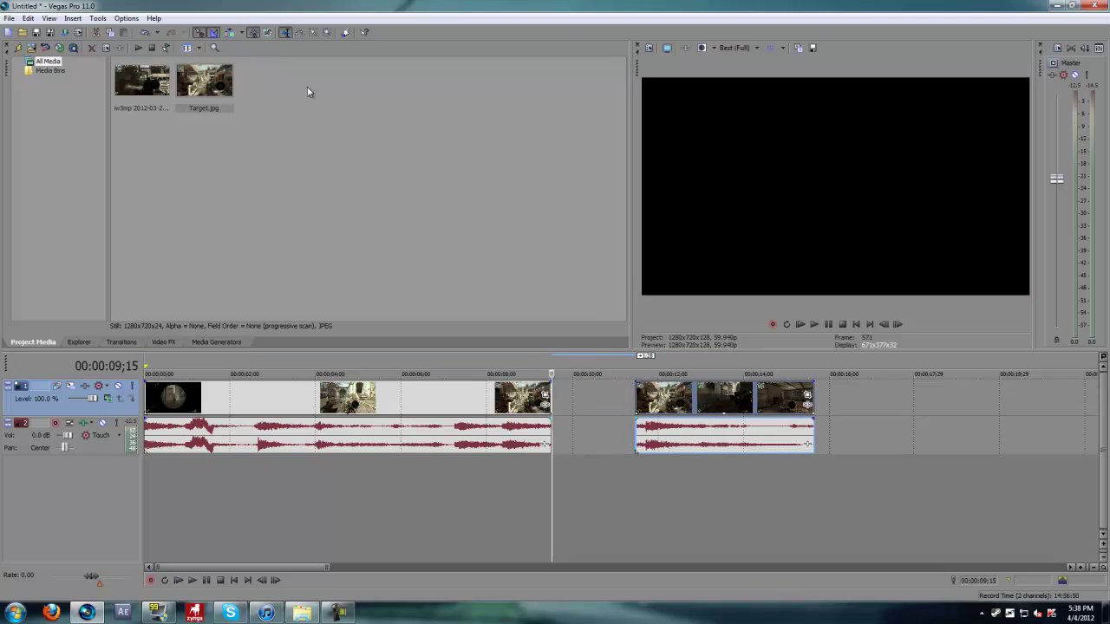
Step: Insert the Target.jpg still directly after the first part of the gameplay clip
left_click_drag(142, 81, 417, 252)
left_click_drag(204, 79, 557, 404)
left_click(539, 404)
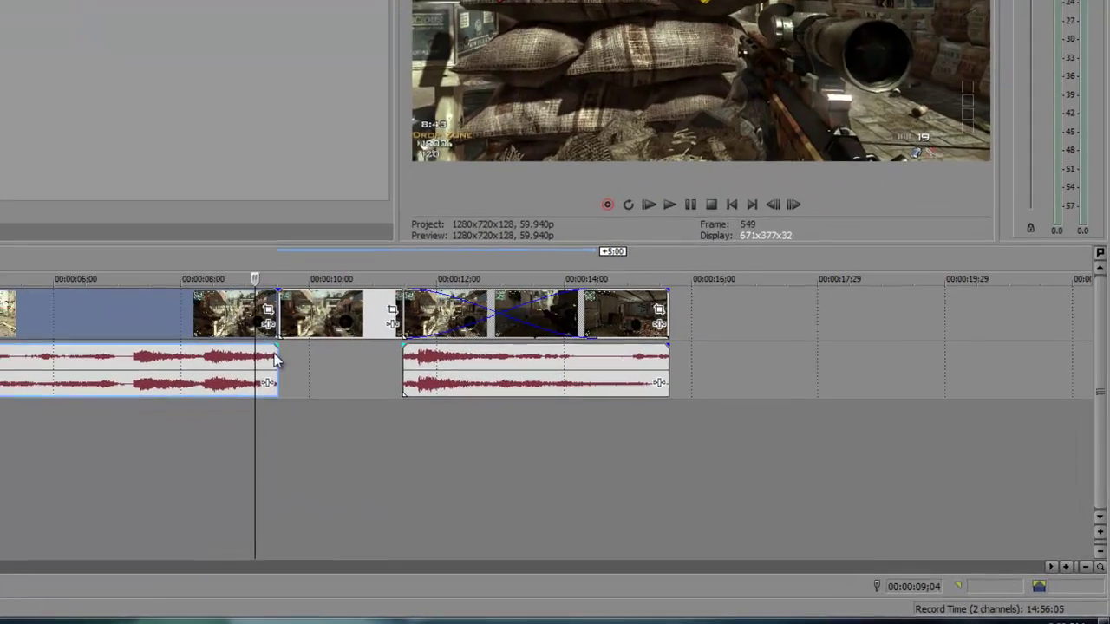
Step: Step frame by frame across the cut between the first clip part and the still to check the match
left_click(467, 407)
key("Right")
key("Right")
key("Right")
key("Right")
key("Right")
key("Right")
key("Right")
key("Right")
key("Right")
key("Right")
key("Right")
key("Right")
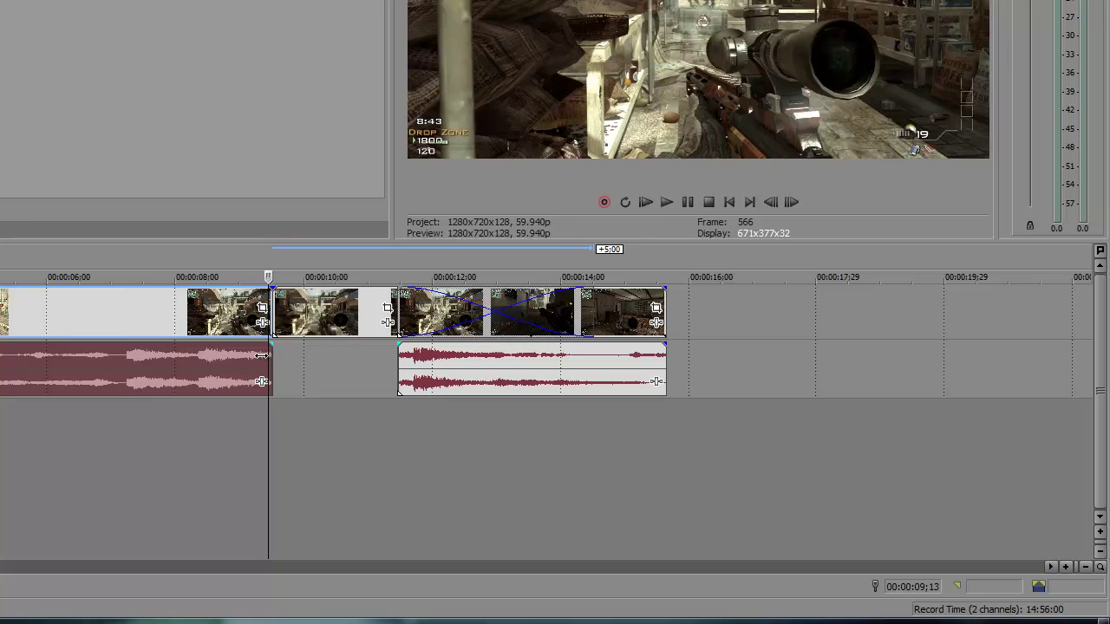
key("Right")
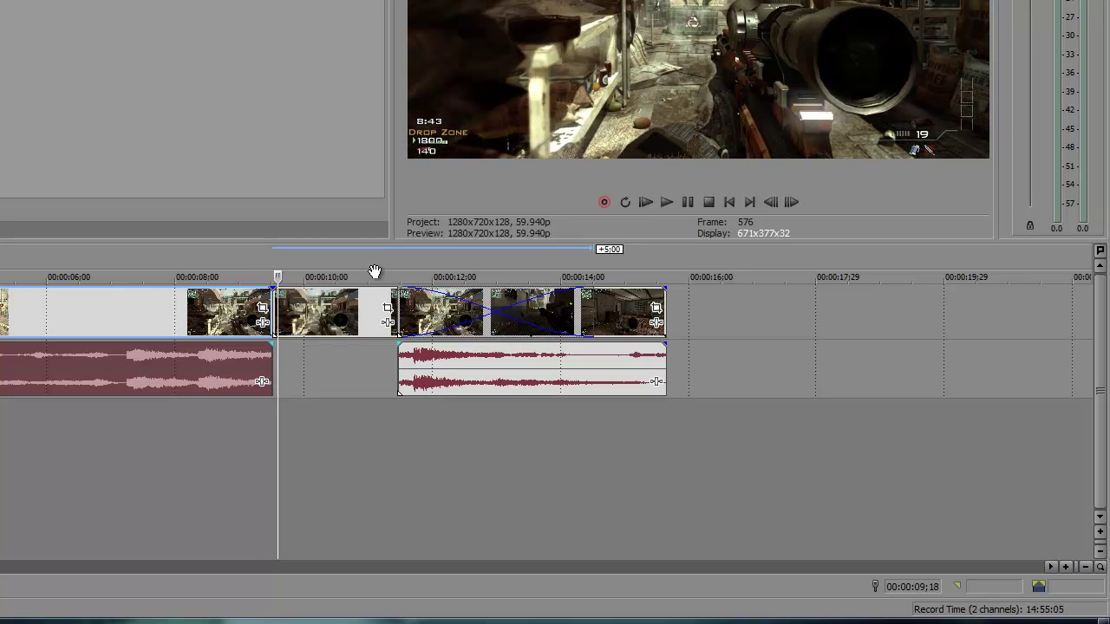
Step: Move the second clip part to the end of the still and check that cut frame by frame
left_click_drag(606, 308, 802, 306)
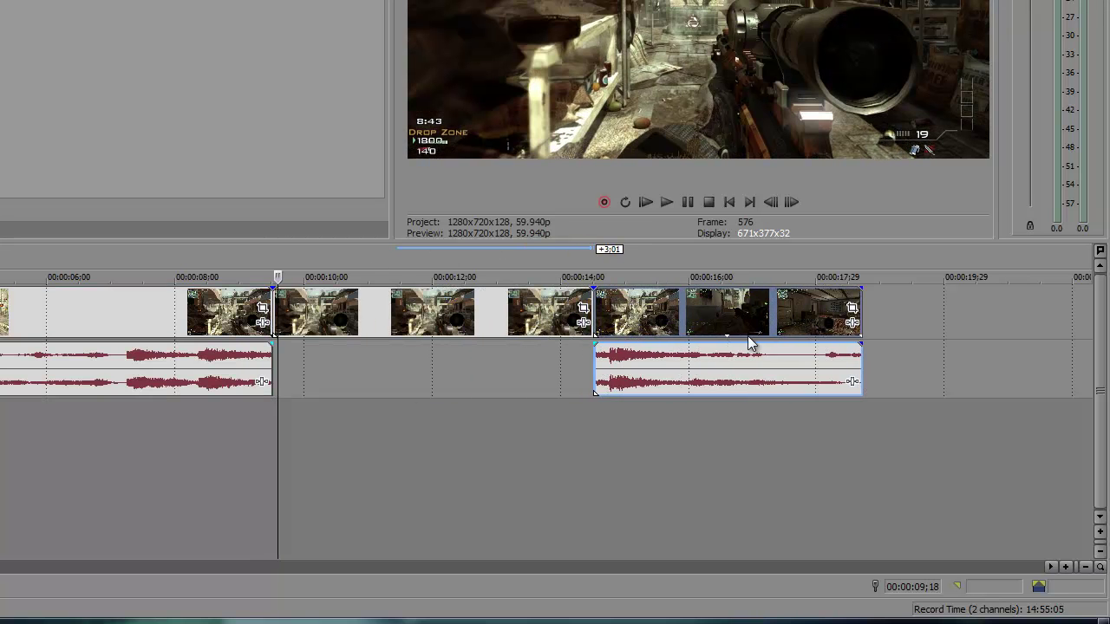
left_click(563, 407)
key("Right")
key("Right")
key("Right")
key("Right")
key("Right")
key("Right")
key("Right")
key("Right")
key("Right")
key("Right")
key("Right")
key("Right")
key("Right")
key("Right")
key("Right")
key("Right")
key("Right")
key("Right")
key("Right")
key("Right")
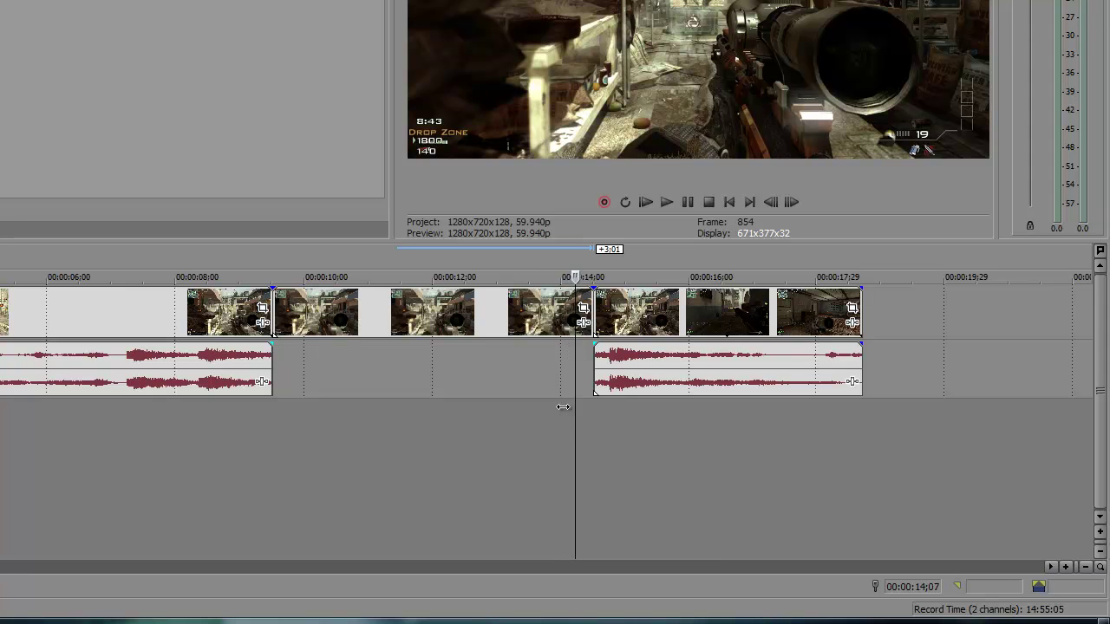
key("Right")
key("Right")
key("Right")
key("Right")
key("Right")
key("Right")
key("Right")
key("Right")
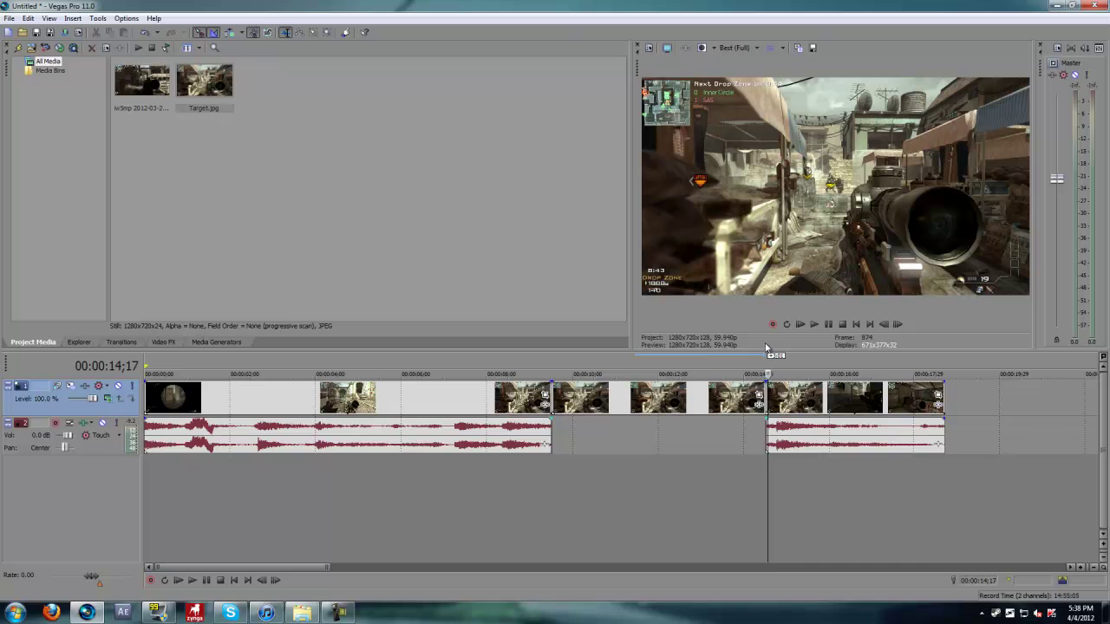
scroll(785, 397, "up", 4)
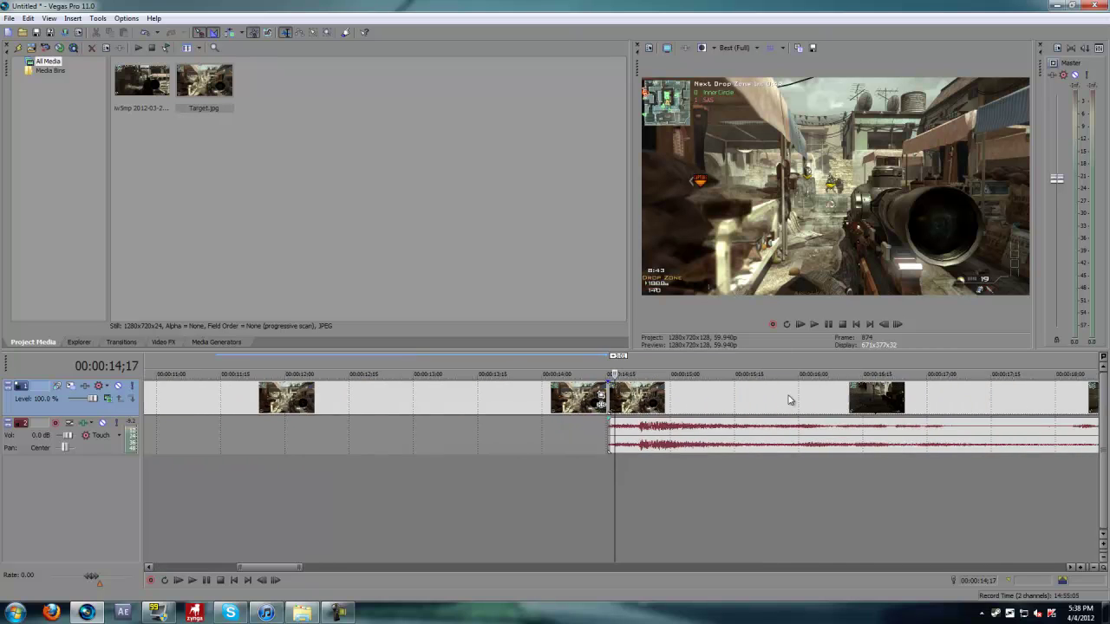
scroll(659, 452, "down", 6)
Step: Undo the clip moves, the still's insertion and the split at 00:00:09;15
key("ctrl+z")
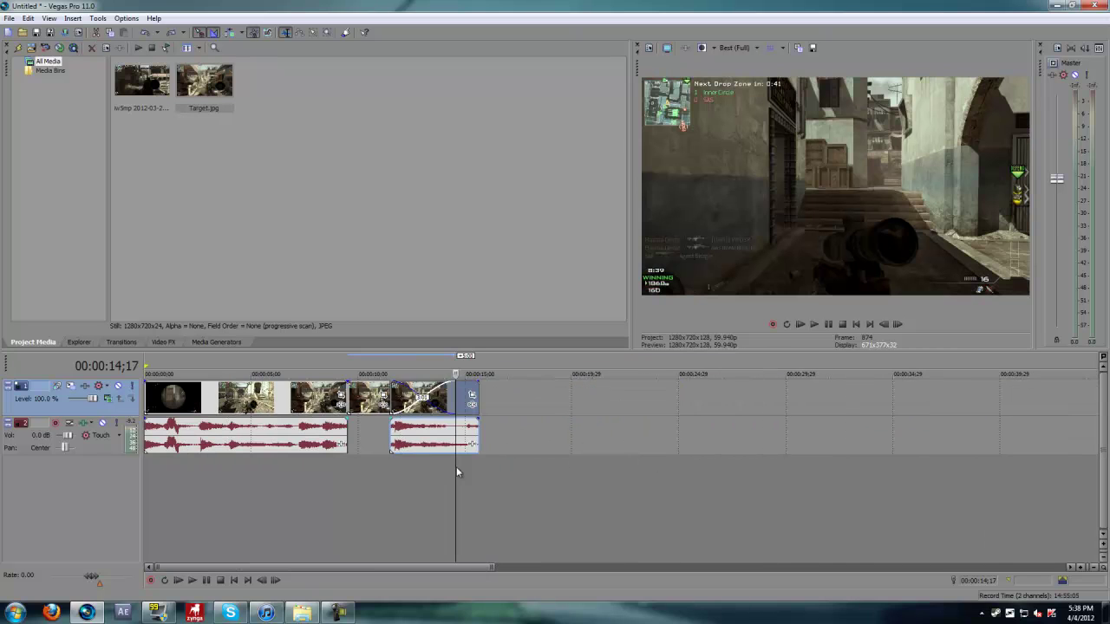
key("ctrl+z")
scroll(403, 467, "up", 2)
key("ctrl+z")
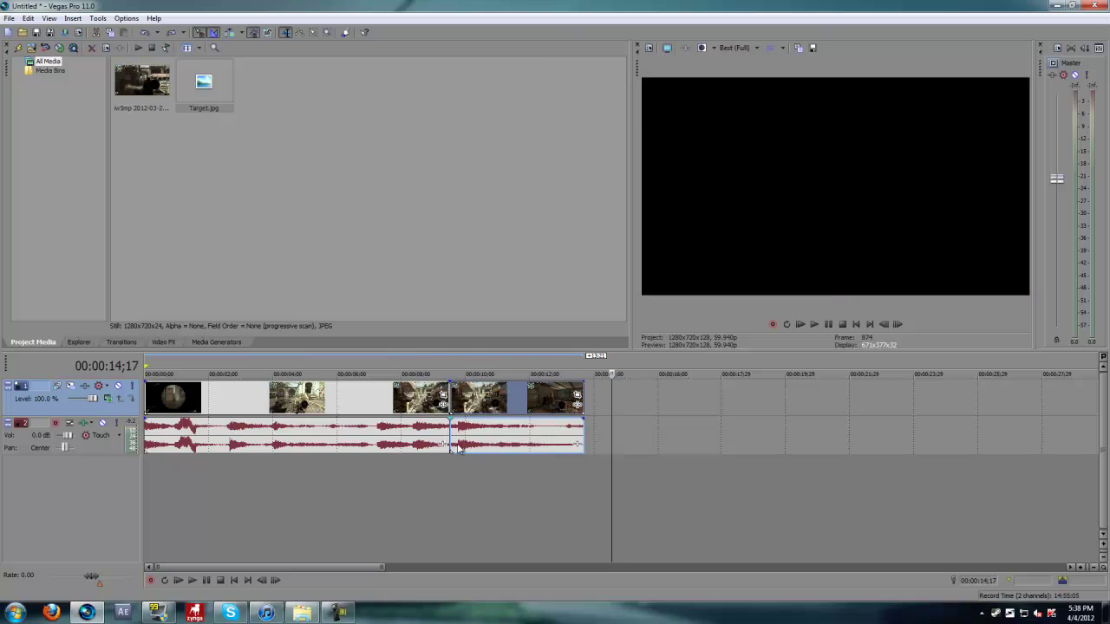
left_click(451, 438)
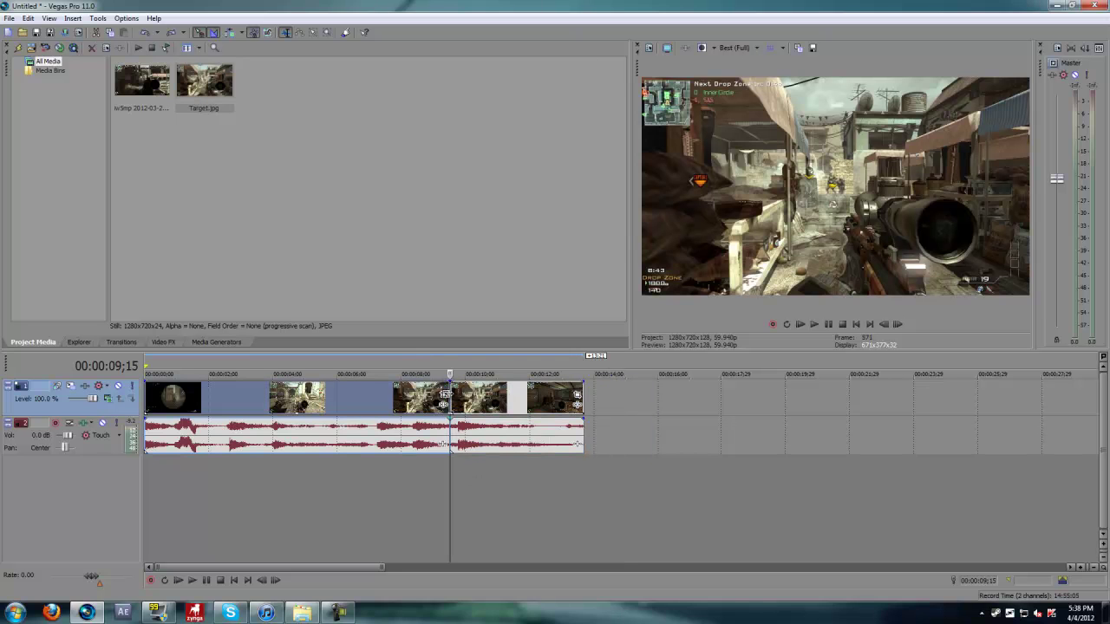
key("ctrl+z")
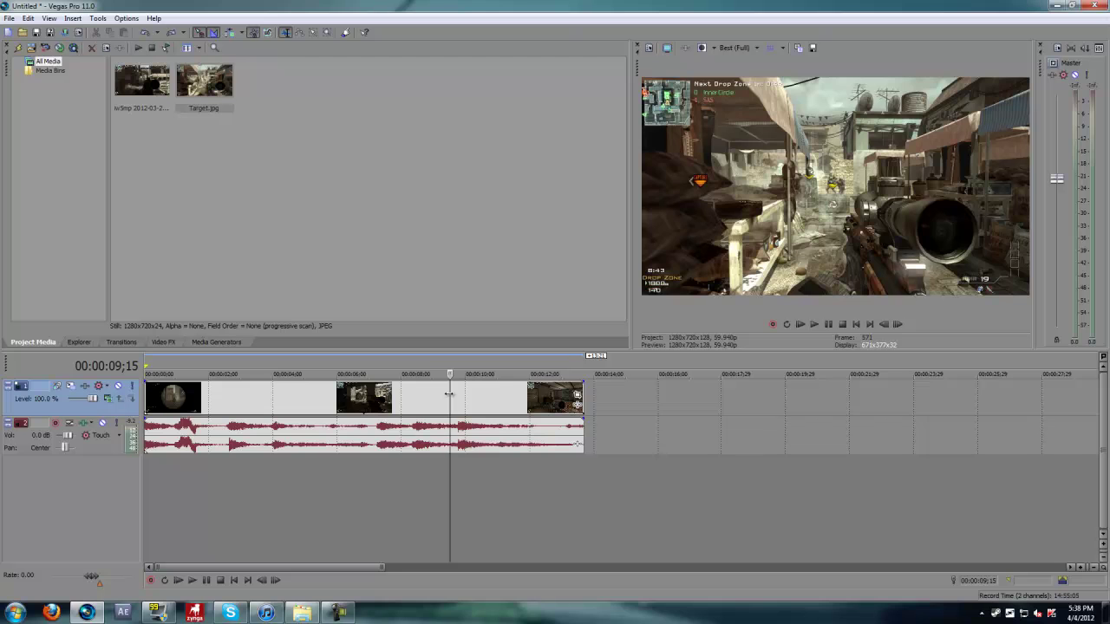
Step: Split the gameplay clip at 00:00:09;16 and move its second part away to open a gap of about five seconds
key("Right")
key("s")
left_click_drag(489, 386, 652, 382)
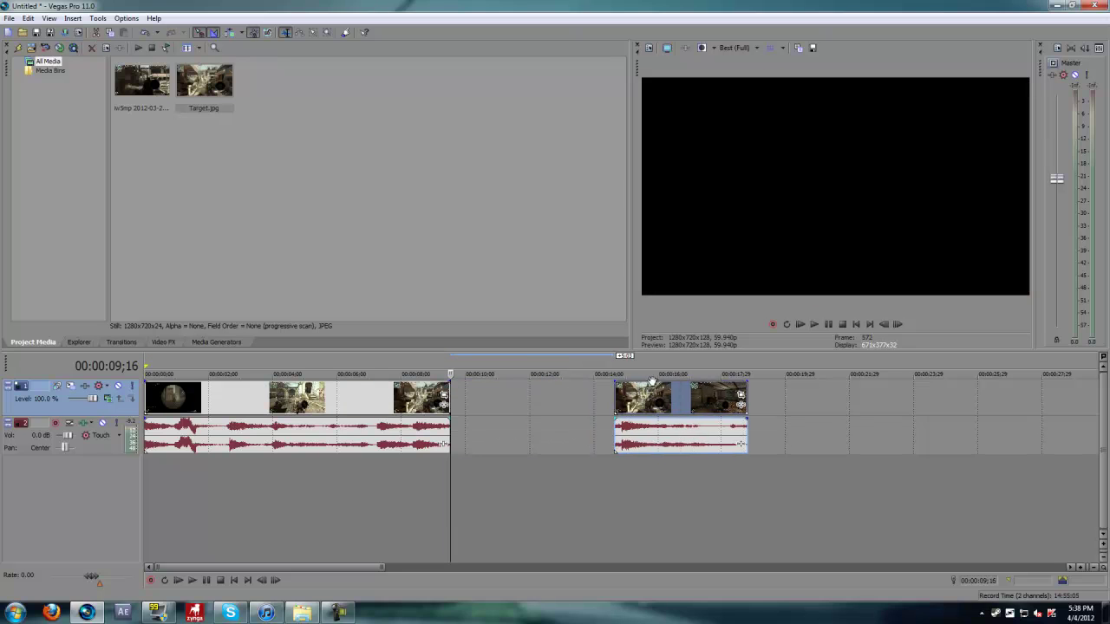
Step: Insert the Target.jpg still at the split, trim it to about three seconds and butt the second clip part against it
left_click_drag(198, 90, 455, 392)
left_click_drag(610, 399, 538, 399)
left_click_drag(663, 403, 592, 406)
Step: Play the timeline from 00:00:09;10 through the still to check the freeze, and park the playhead on the still at 00:00:11;16
left_click(444, 461)
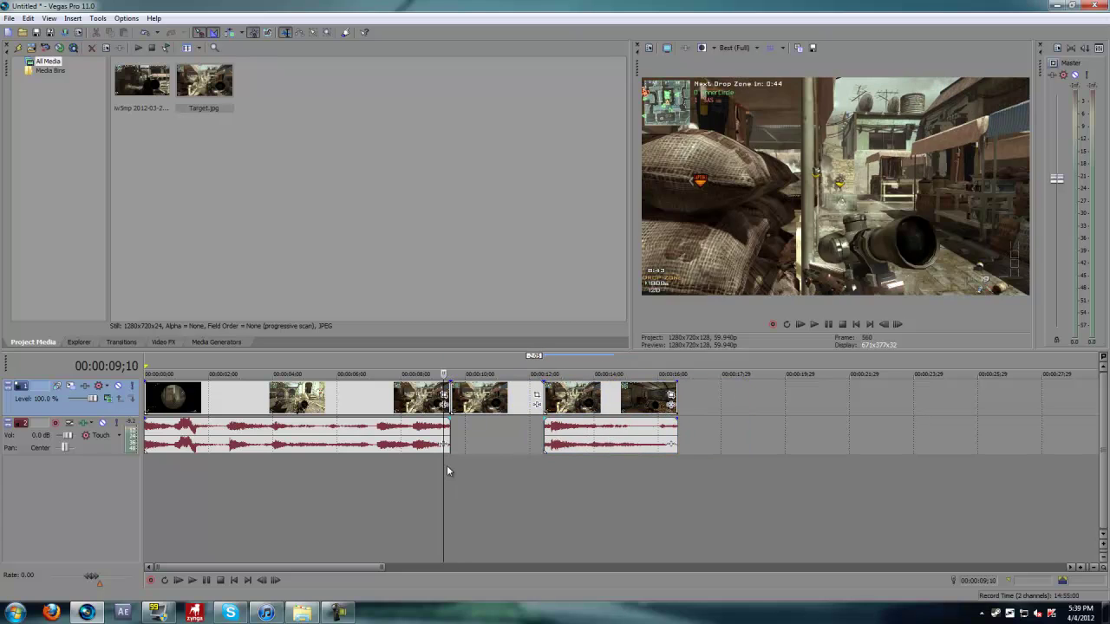
key("space")
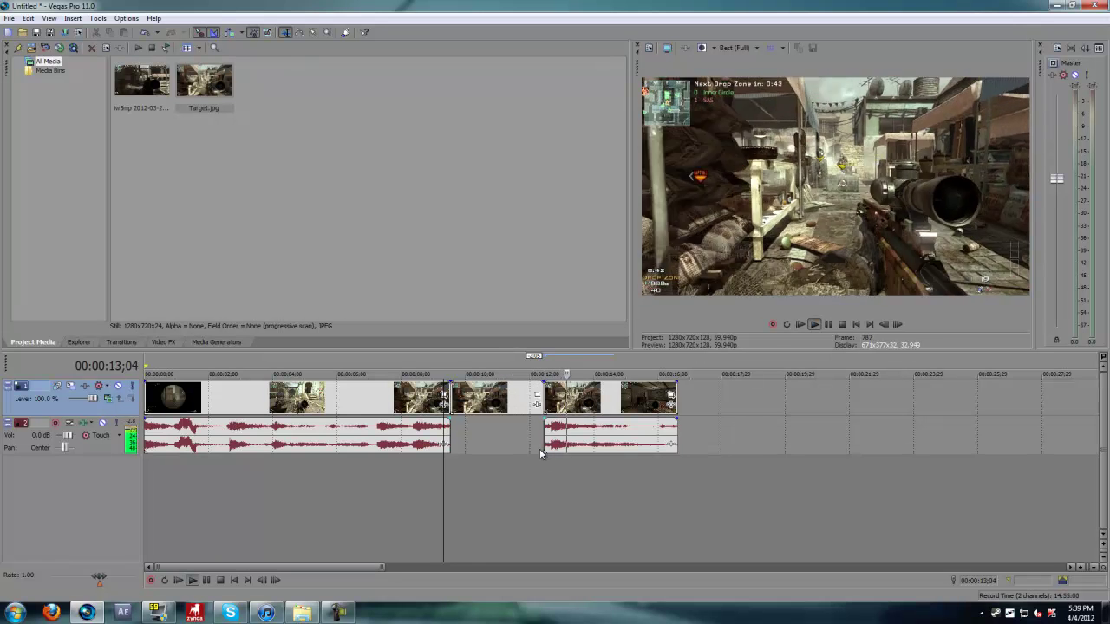
key("space")
left_click(514, 459)
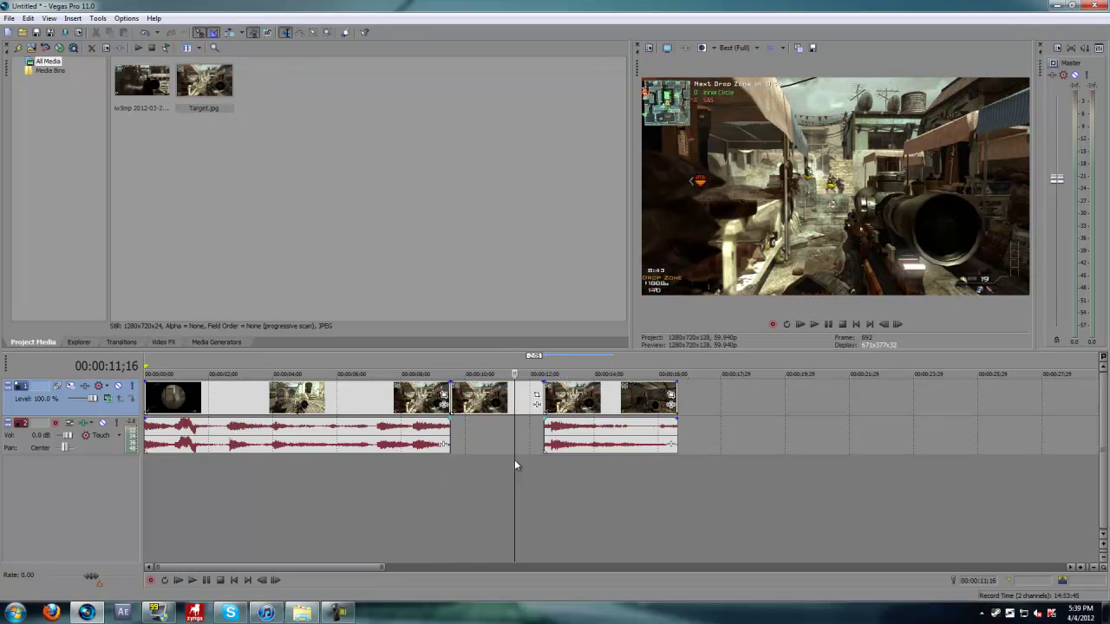
Step: Import the Lock Effect video from the Target Effect V3 folder onto a new track below the gameplay audio
left_click(302, 613)
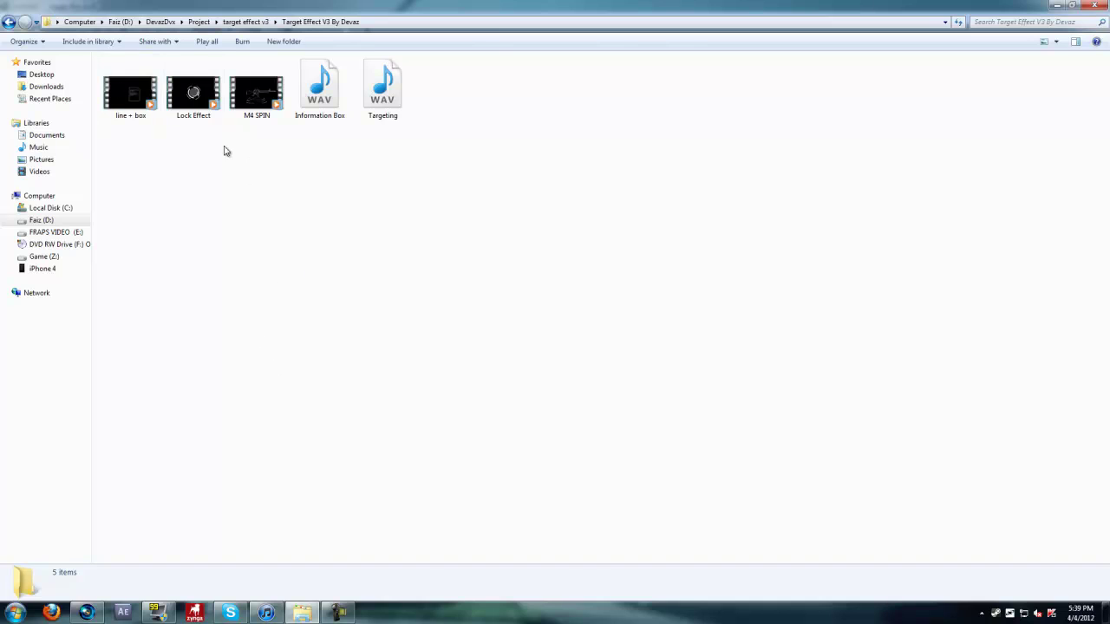
left_click_drag(193, 94, 271, 533)
left_click_drag(396, 485, 399, 482)
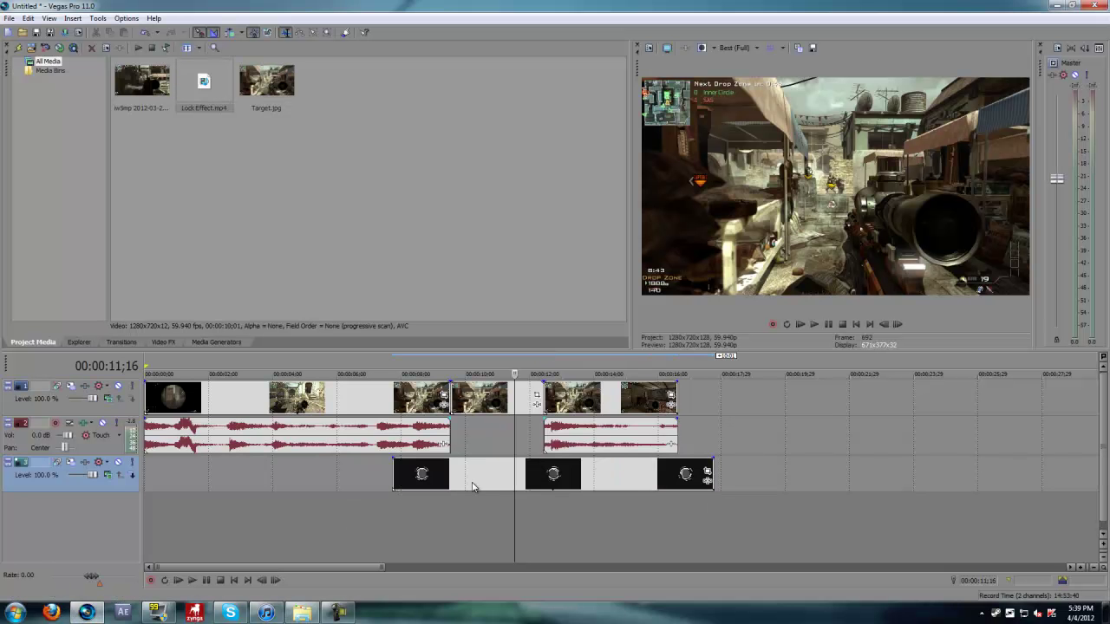
left_click(479, 470)
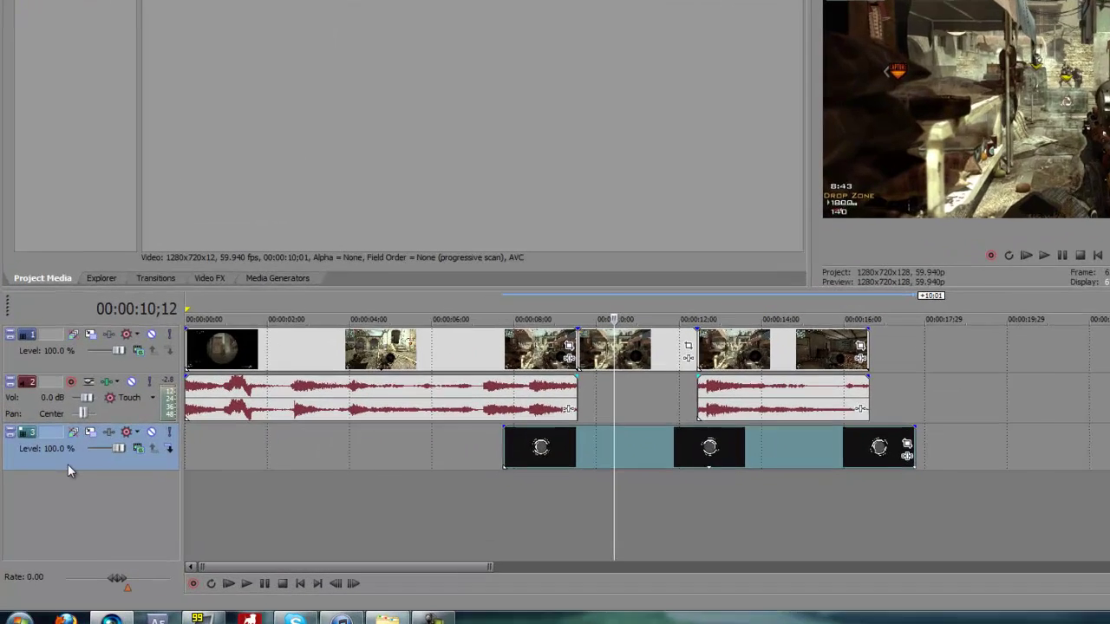
Step: Move the Lock Effect track above the gameplay track and set its compositing mode to Add
left_click_drag(56, 485, 149, 405)
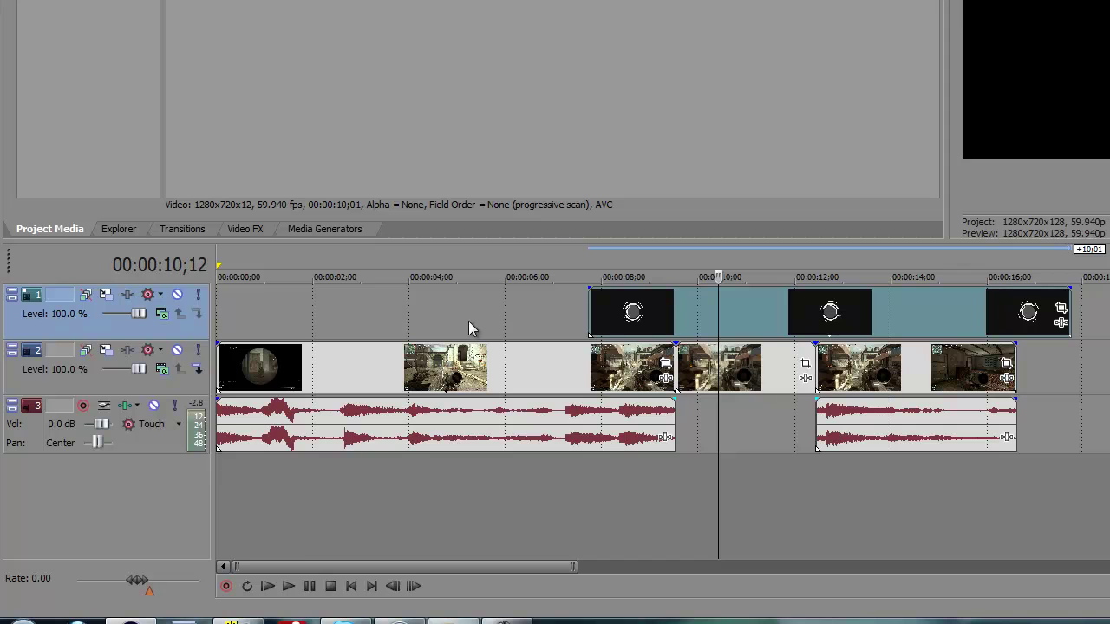
left_click(162, 314)
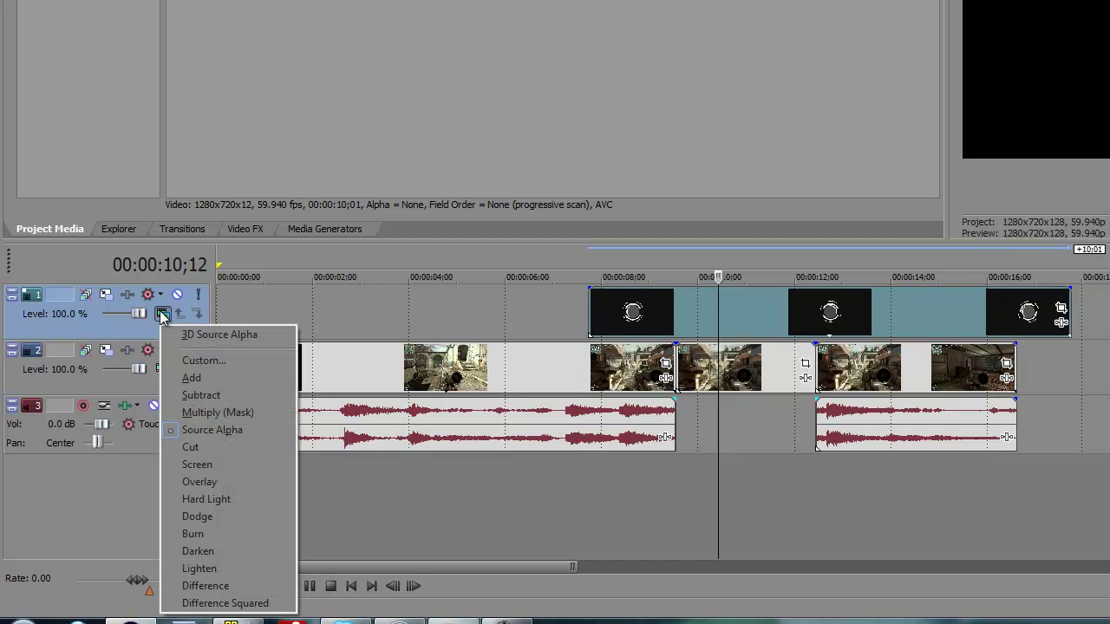
left_click(228, 383)
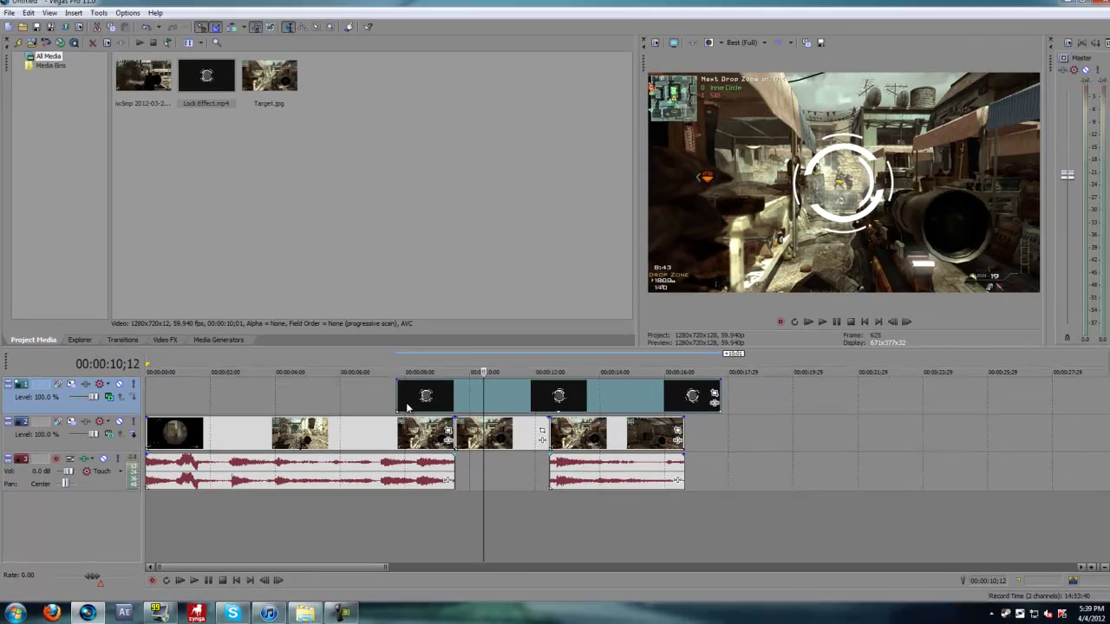
Step: Trim both ends of the Lock Effect clip to match the freeze-frame still and park the playhead at 00:00:09;16
left_click_drag(590, 321, 670, 321)
left_click_drag(448, 404, 452, 404)
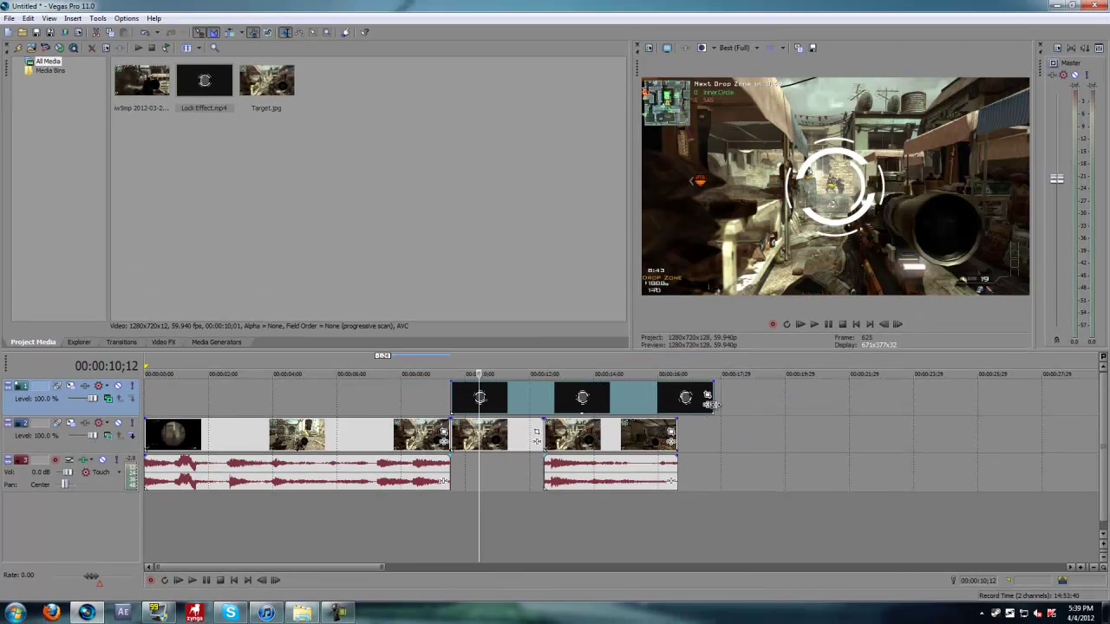
left_click_drag(712, 397, 541, 397)
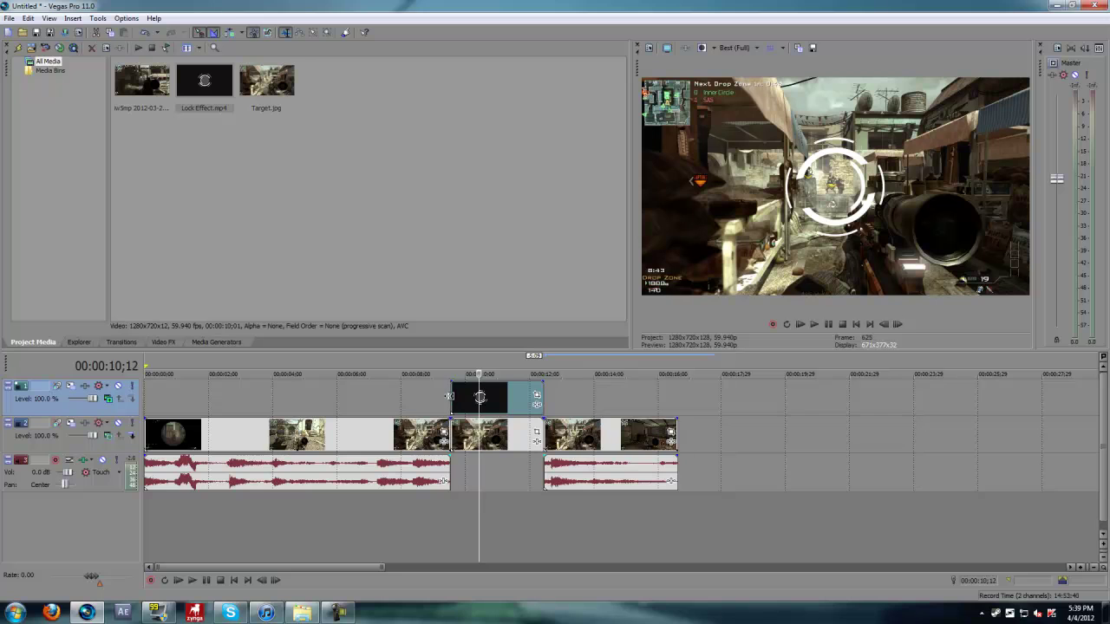
left_click(450, 397)
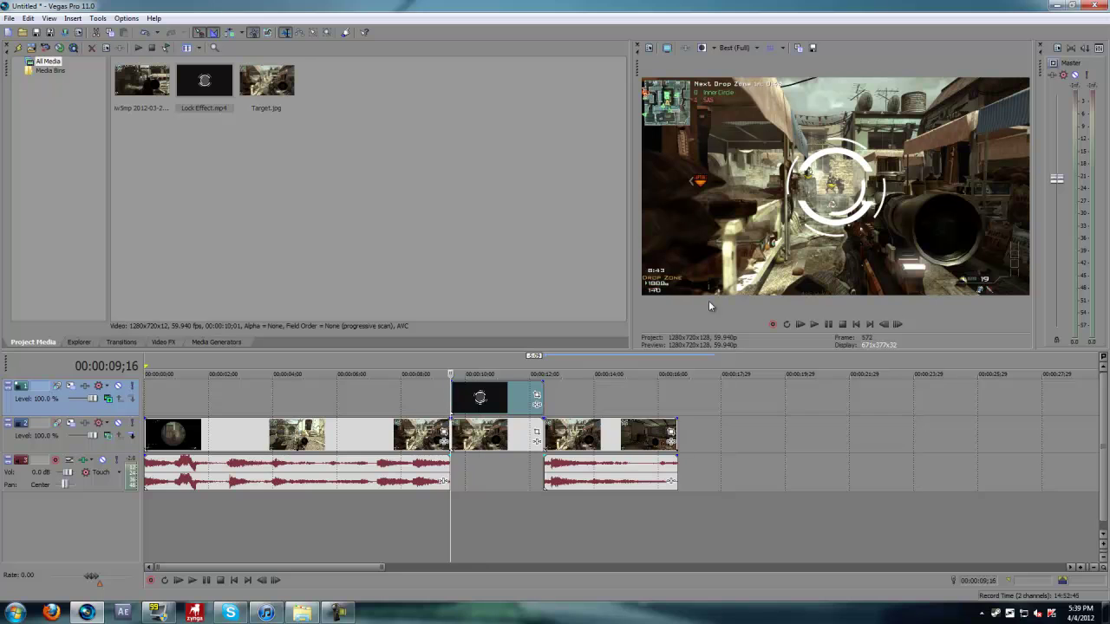
Step: Shrink the lock circle onto the enemy by enlarging the Lock Effect pan/crop frame to about 3,526 × 1,983, centred at about 673, 419
left_click(536, 397)
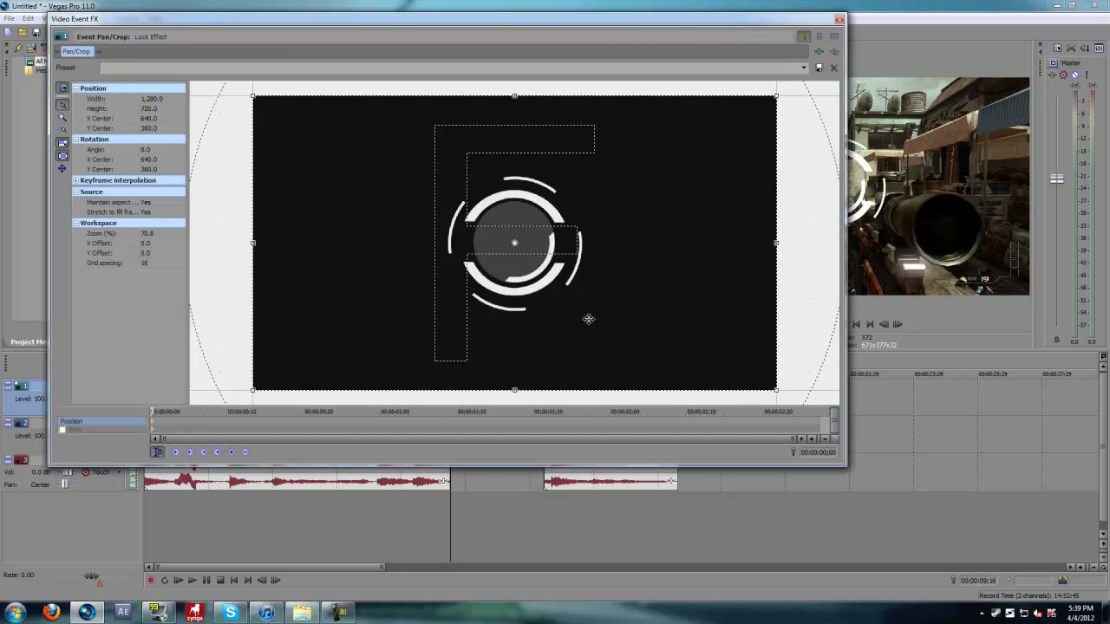
left_click_drag(624, 25, 845, 183)
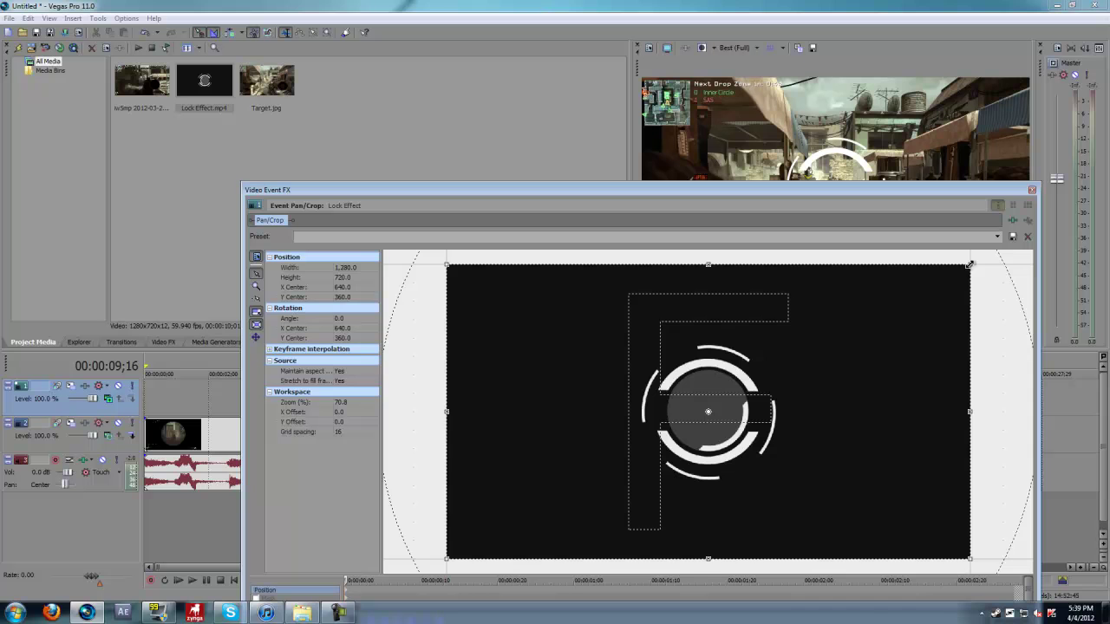
left_click_drag(969, 264, 1024, 257)
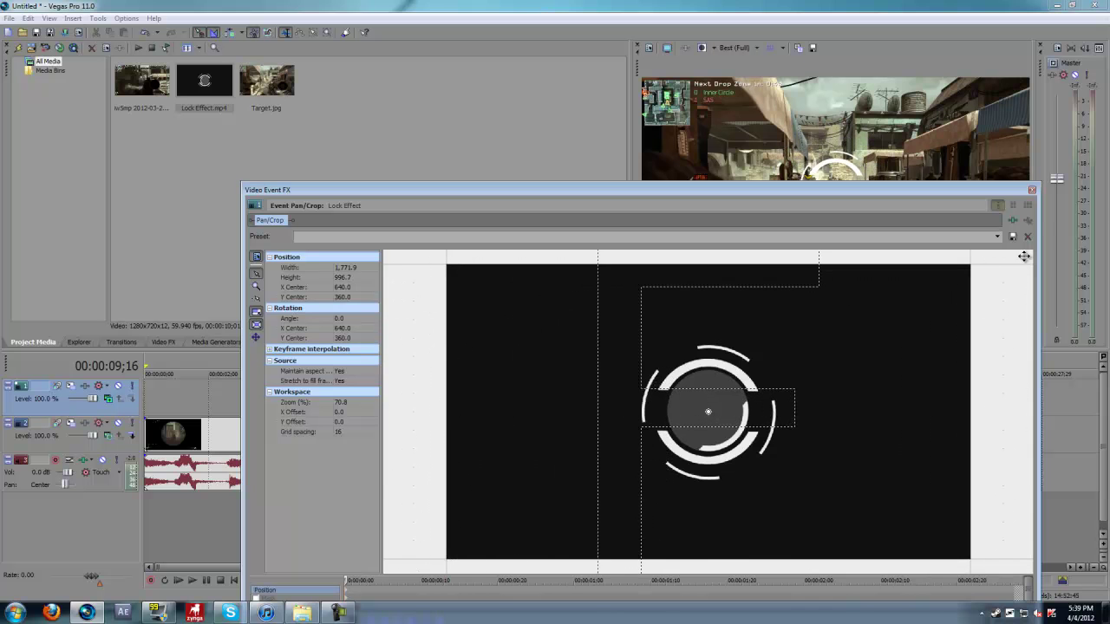
scroll(879, 345, "down", 6)
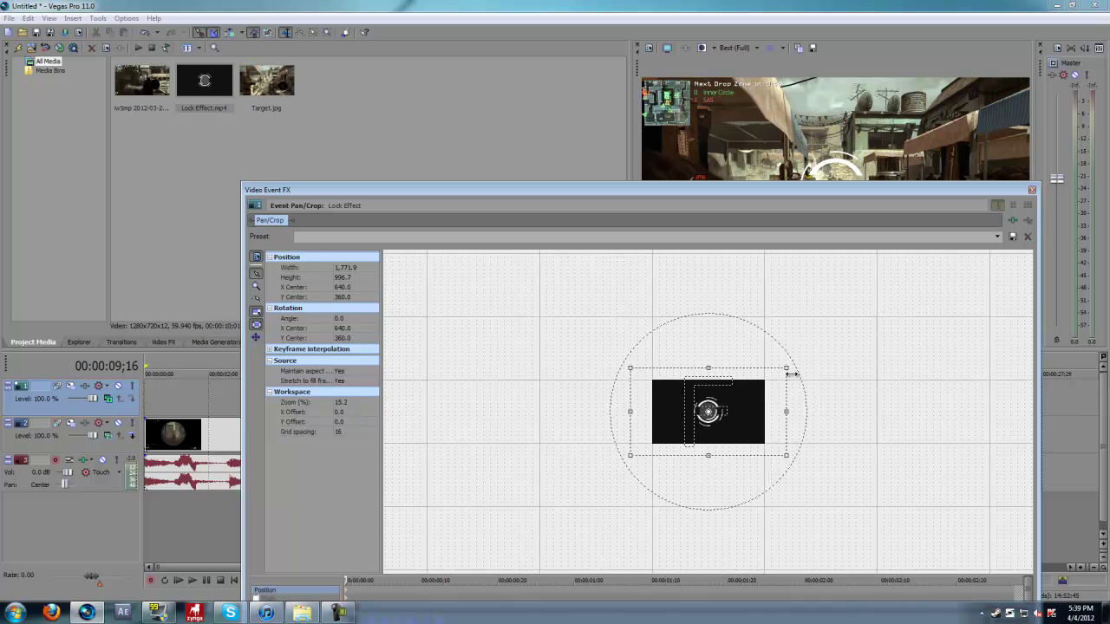
left_click_drag(784, 370, 878, 315)
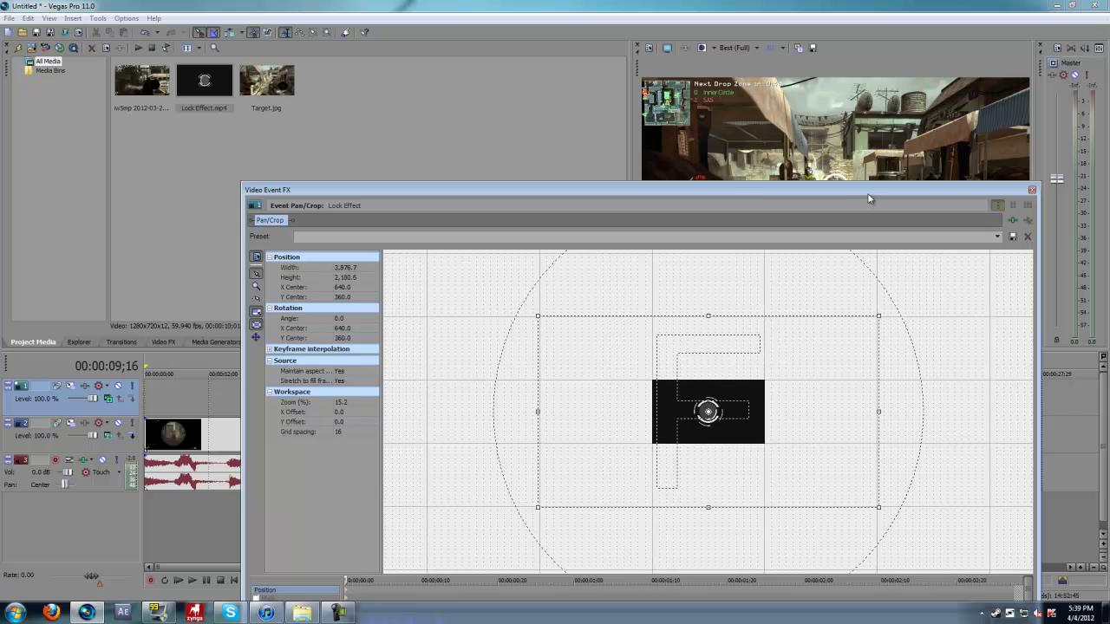
left_click_drag(869, 198, 854, 254)
left_click_drag(868, 374, 848, 383)
left_click_drag(740, 405, 742, 409)
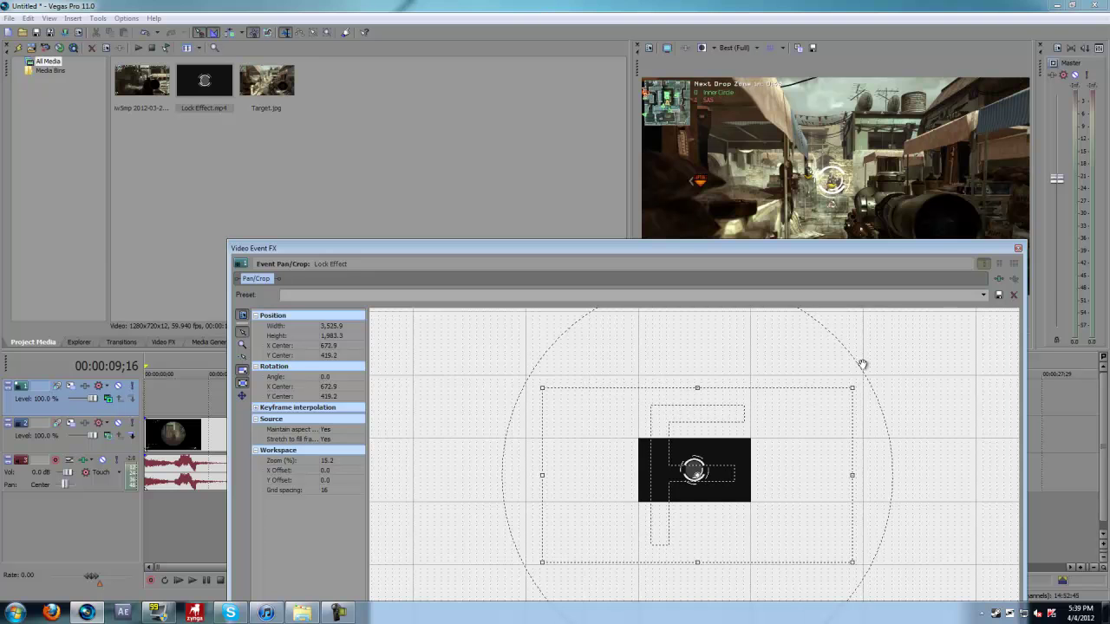
left_click(1019, 250)
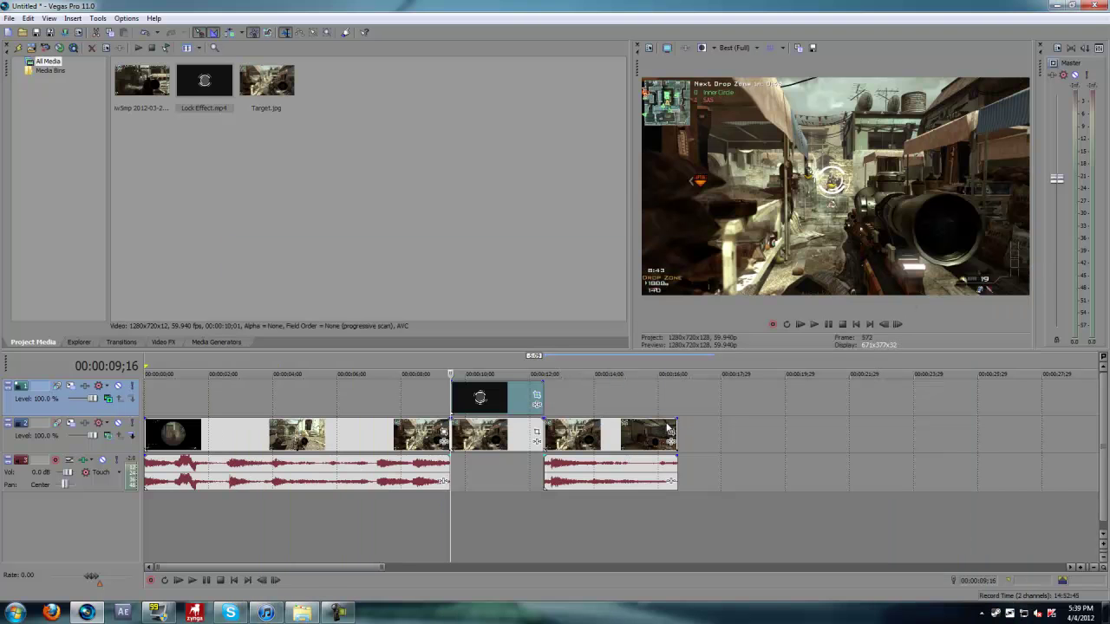
Step: Play the timeline from 00:00:09;10 to check the resized lock circle over the still
left_click(447, 397)
key("space")
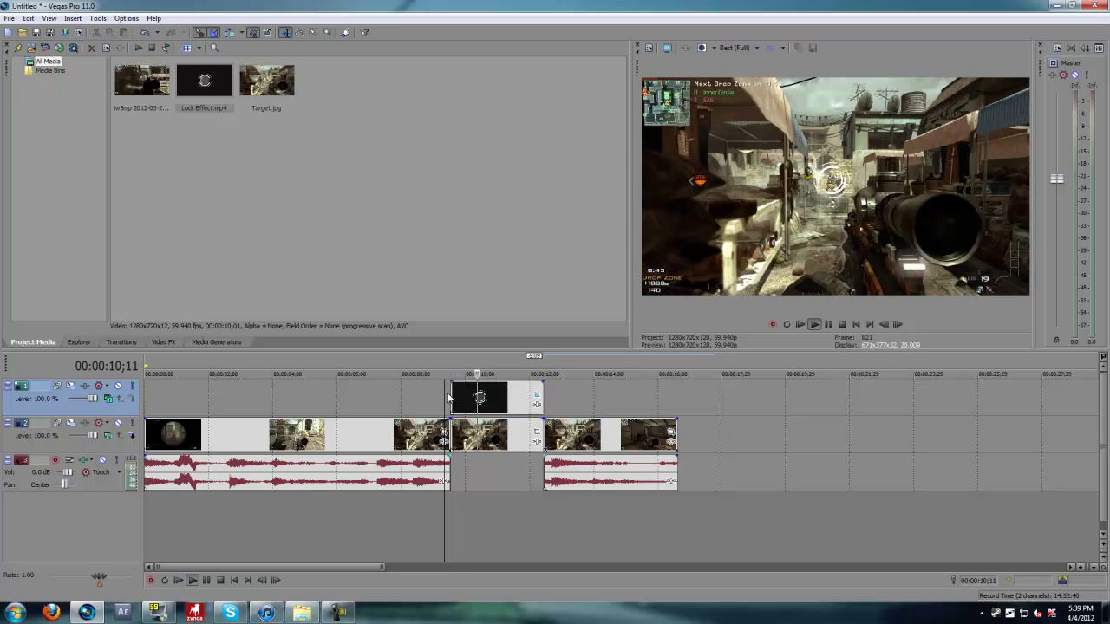
key("space")
Step: Set the video preview quality to Good (Half) and replay the lock effect from 00:00:09;10
left_click(735, 48)
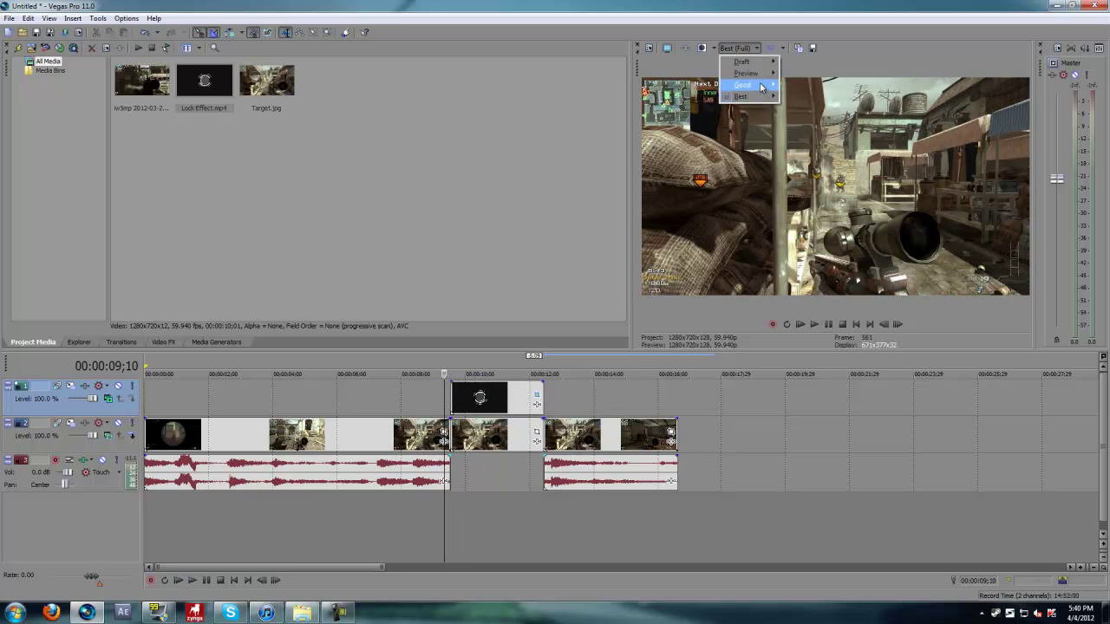
mouse_move(763, 90)
left_click(804, 114)
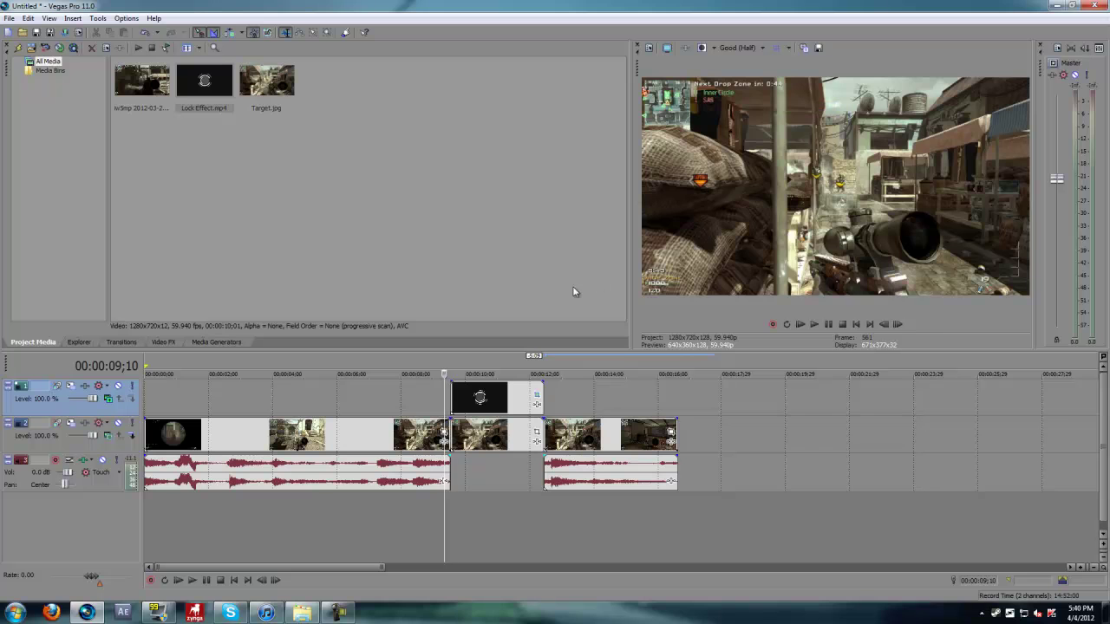
key("space")
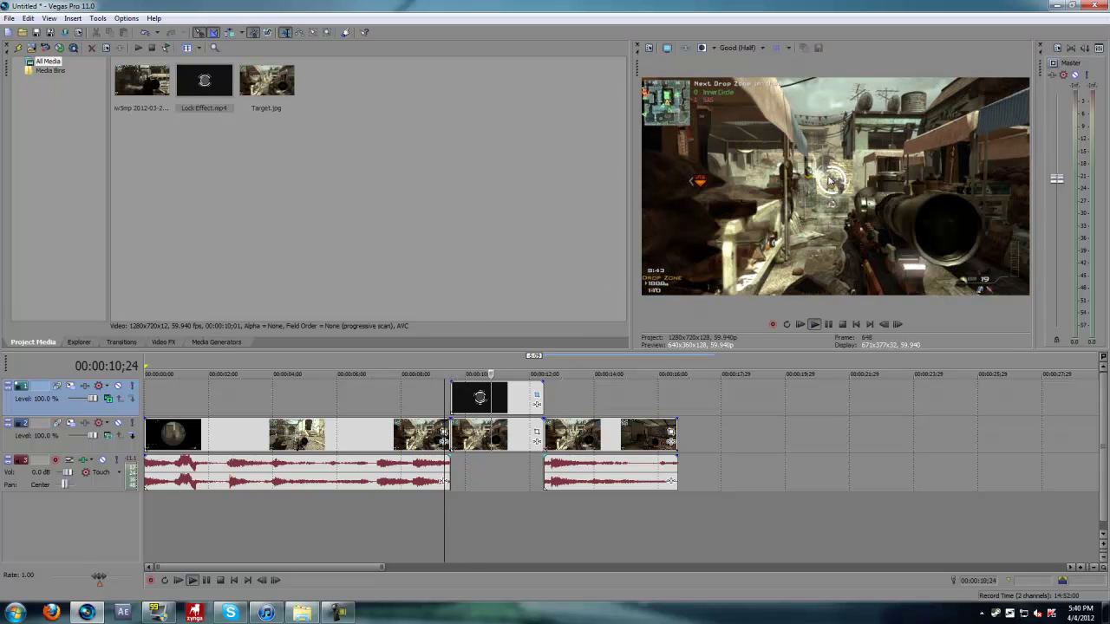
key("space")
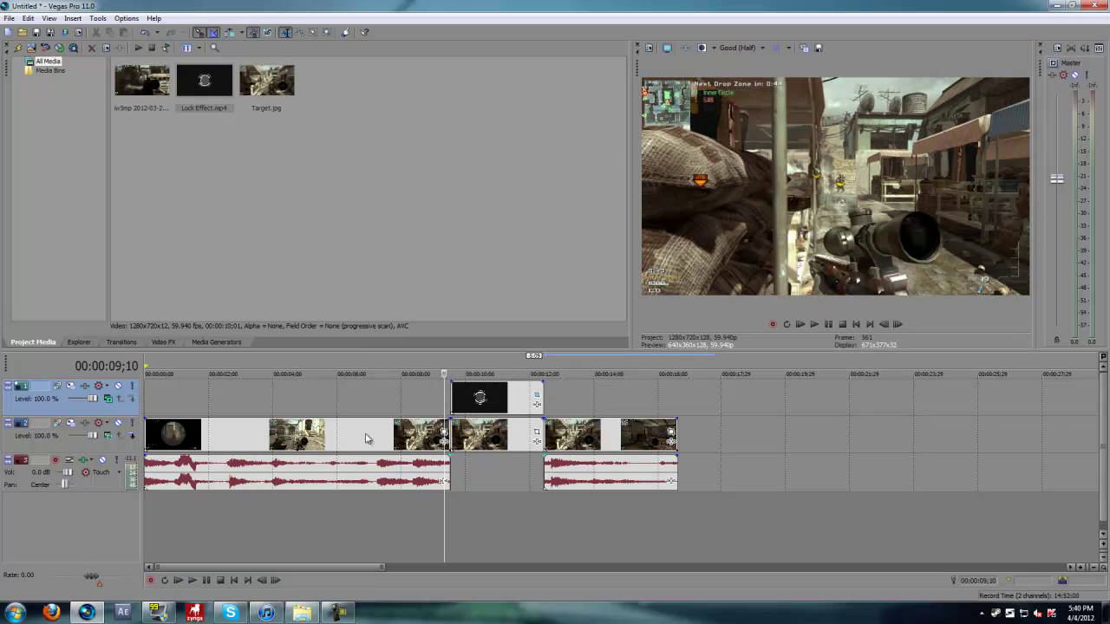
Step: Insert a new video track above the Lock Effect track and place the line + box video on it at the still's start
right_click(74, 414)
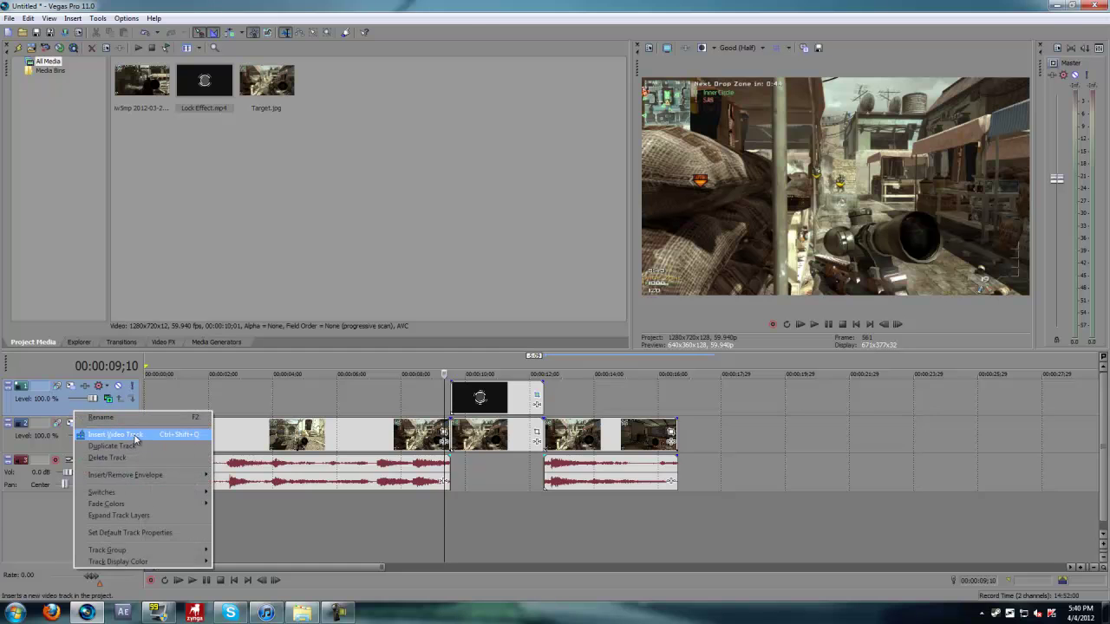
left_click(95, 436)
left_click(303, 613)
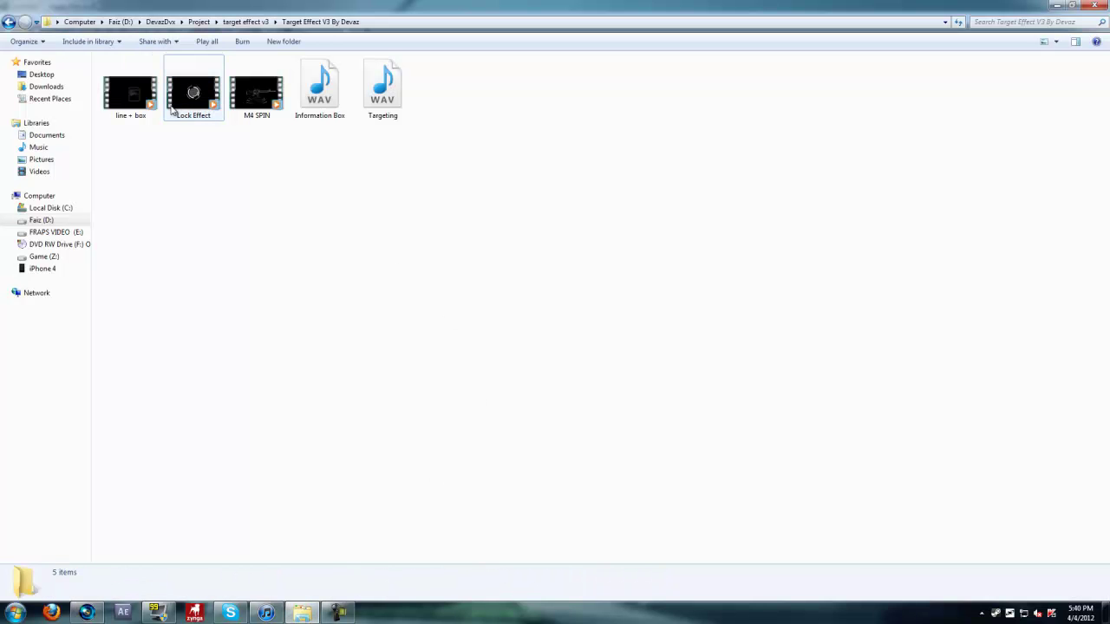
left_click_drag(130, 94, 453, 397)
Step: Set the line + box track's compositing mode to Add, with the playhead on the clip at 00:00:11;10
left_click(509, 397)
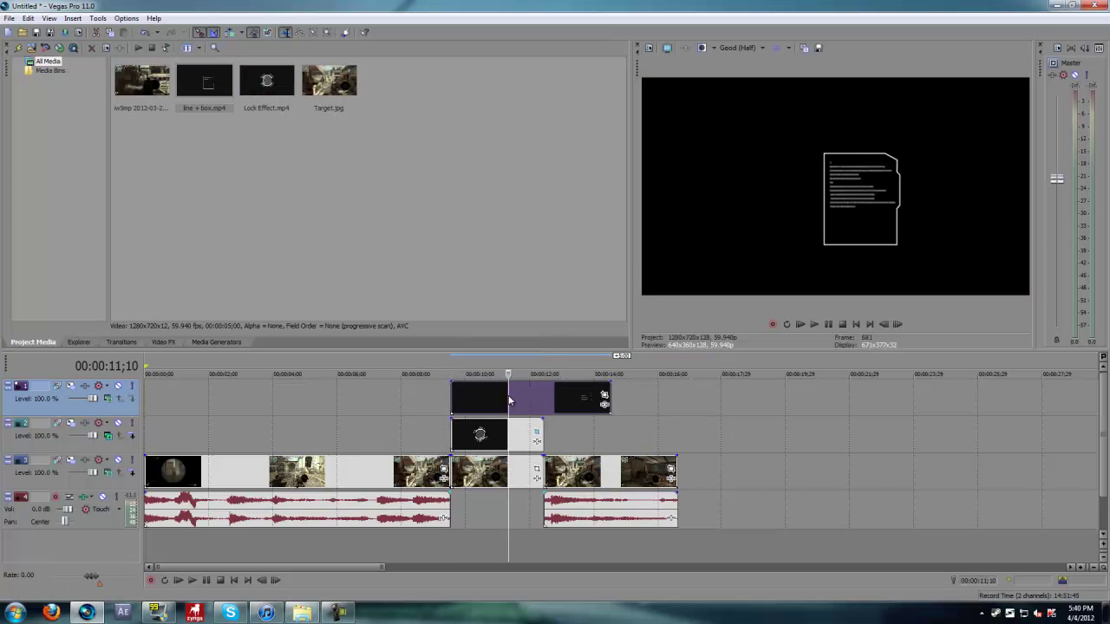
right_click(508, 395)
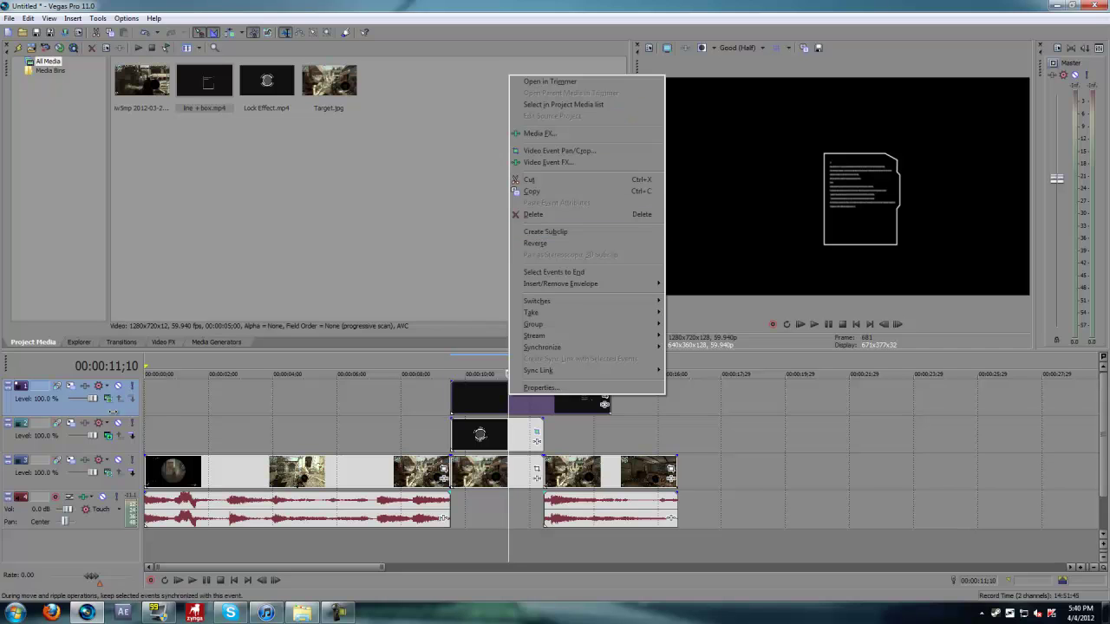
left_click(107, 399)
left_click(143, 446)
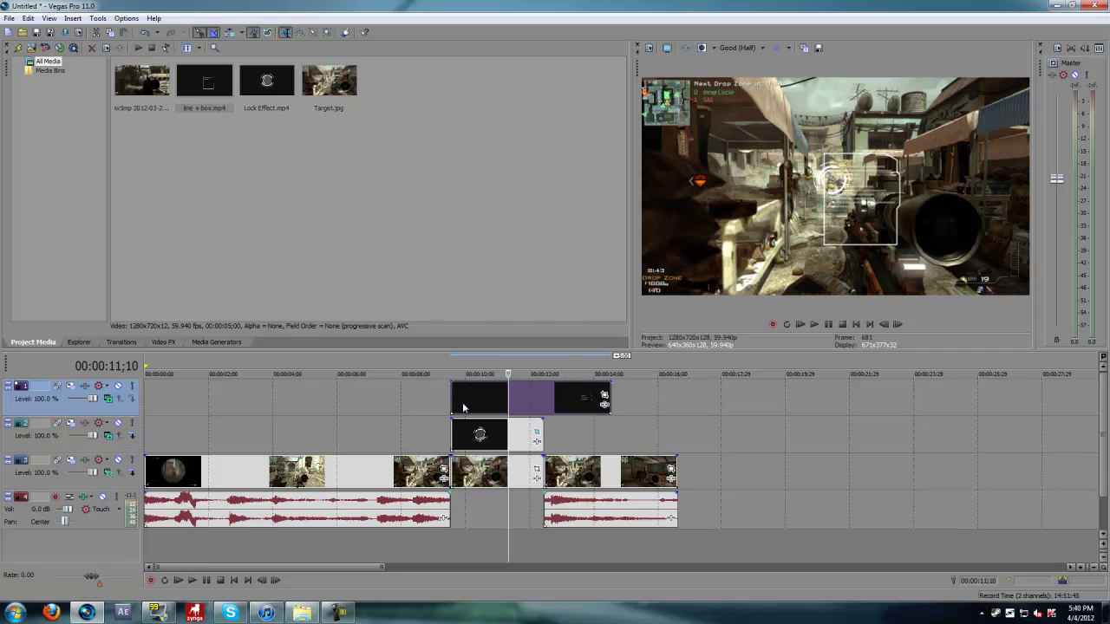
Step: Play the line + box animation over the still from 00:00:09;16
left_click(453, 399)
key("space")
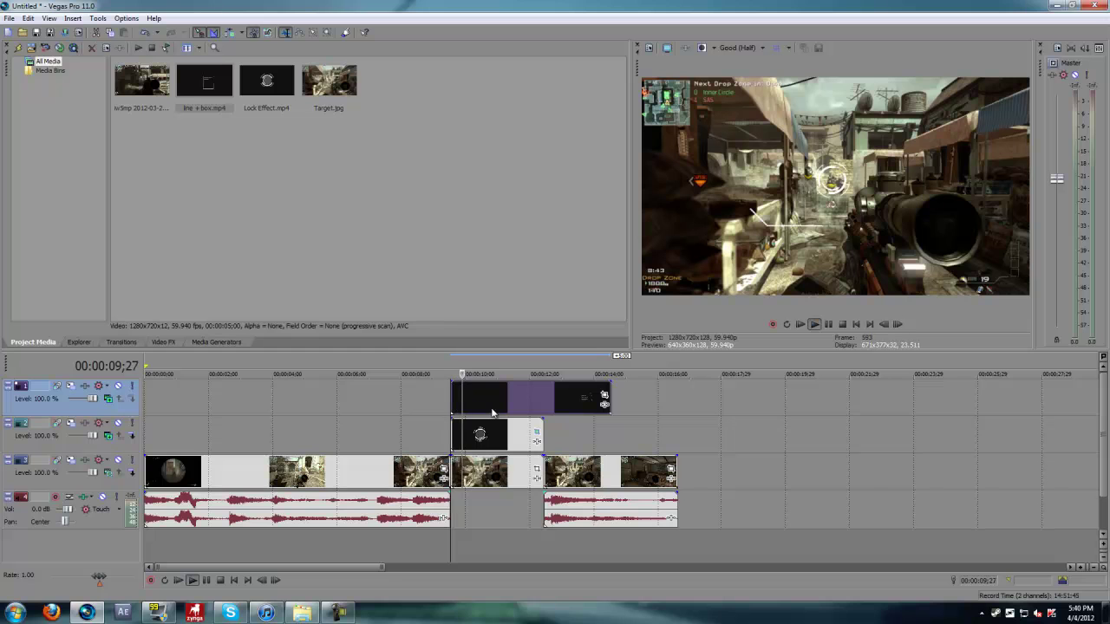
key("space")
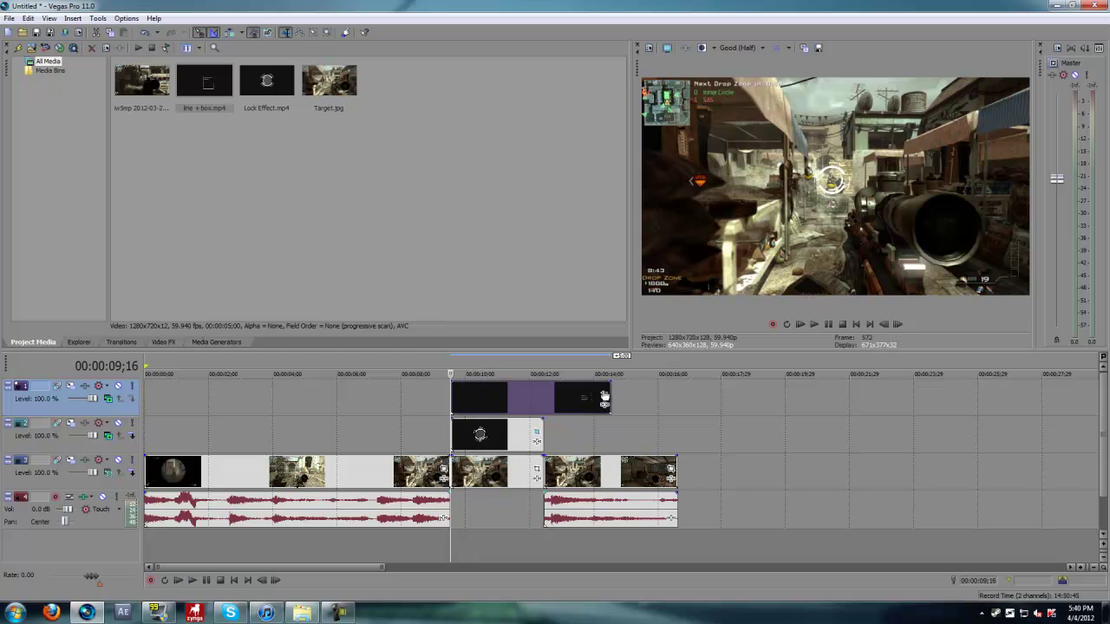
Step: With the playhead at 00:00:10;05, shift the line + box pan/crop frame to about X center 308 and Y center 395, toward the lock circle
left_click(604, 395)
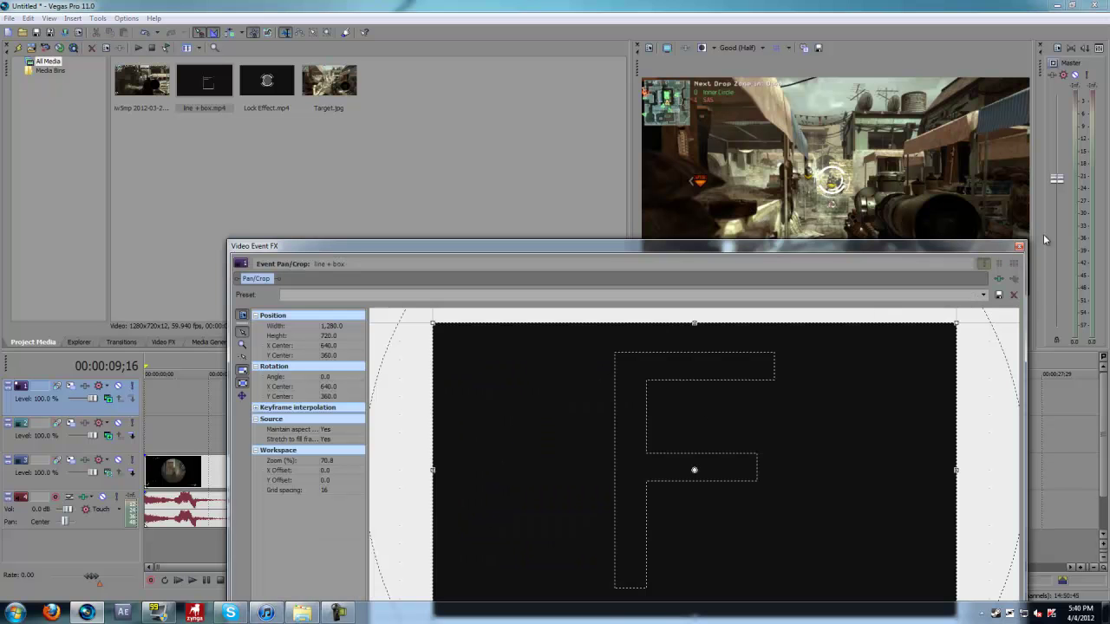
left_click(1019, 247)
left_click(507, 436)
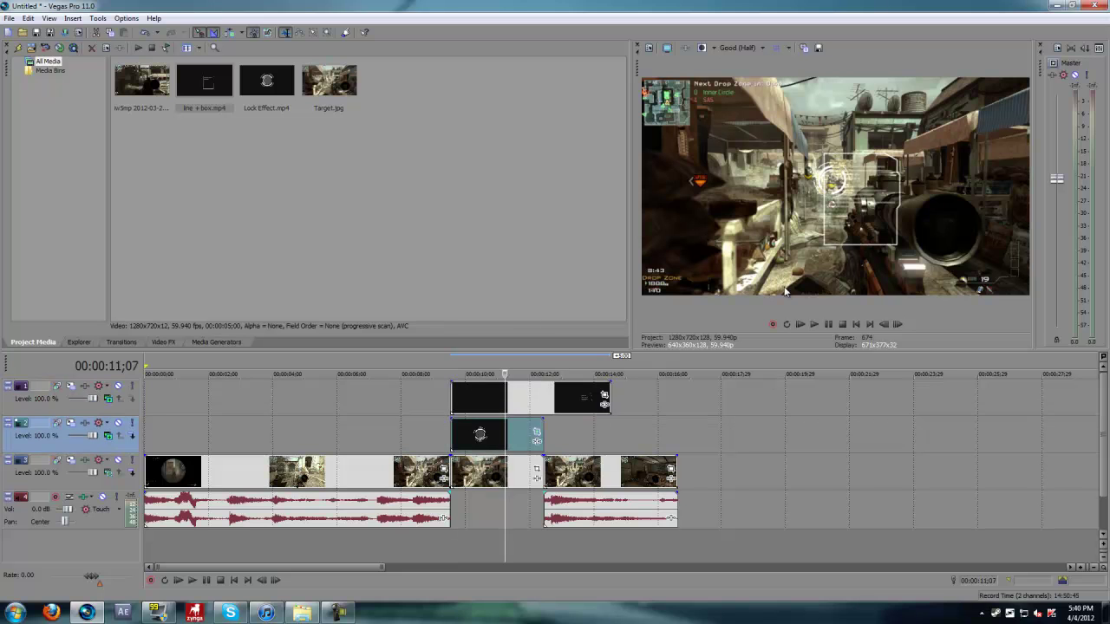
left_click(486, 436)
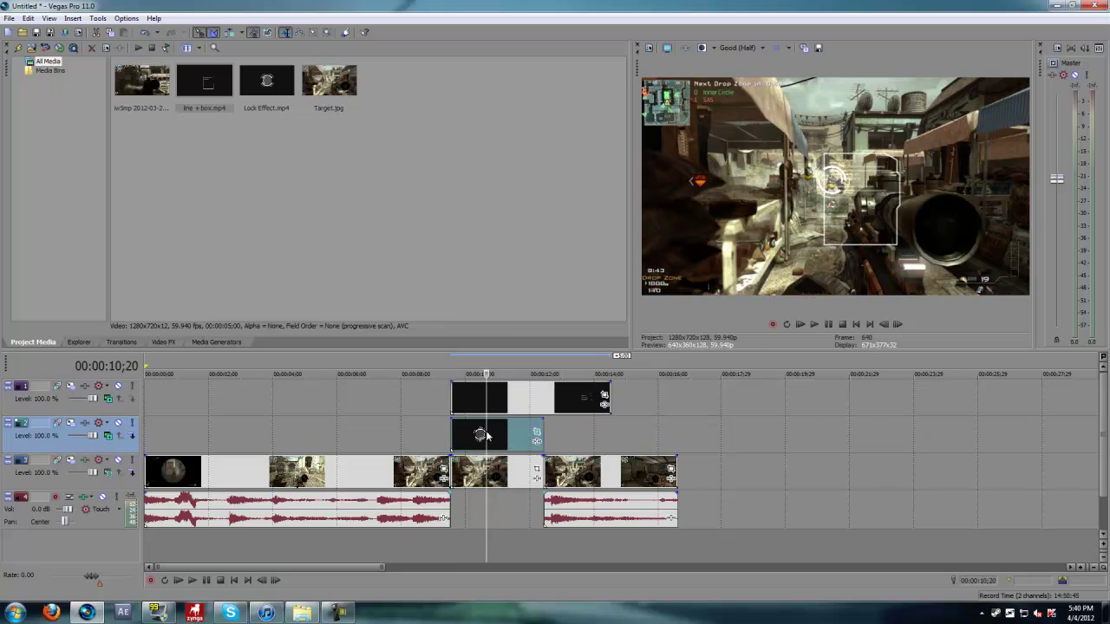
left_click(477, 433)
left_click(470, 433)
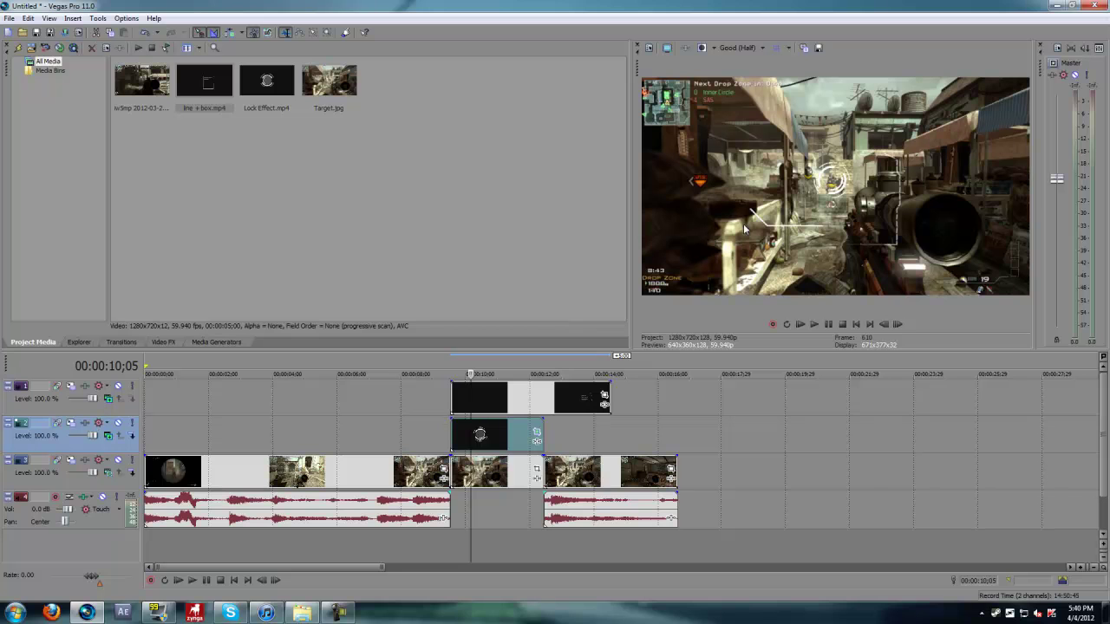
left_click(606, 394)
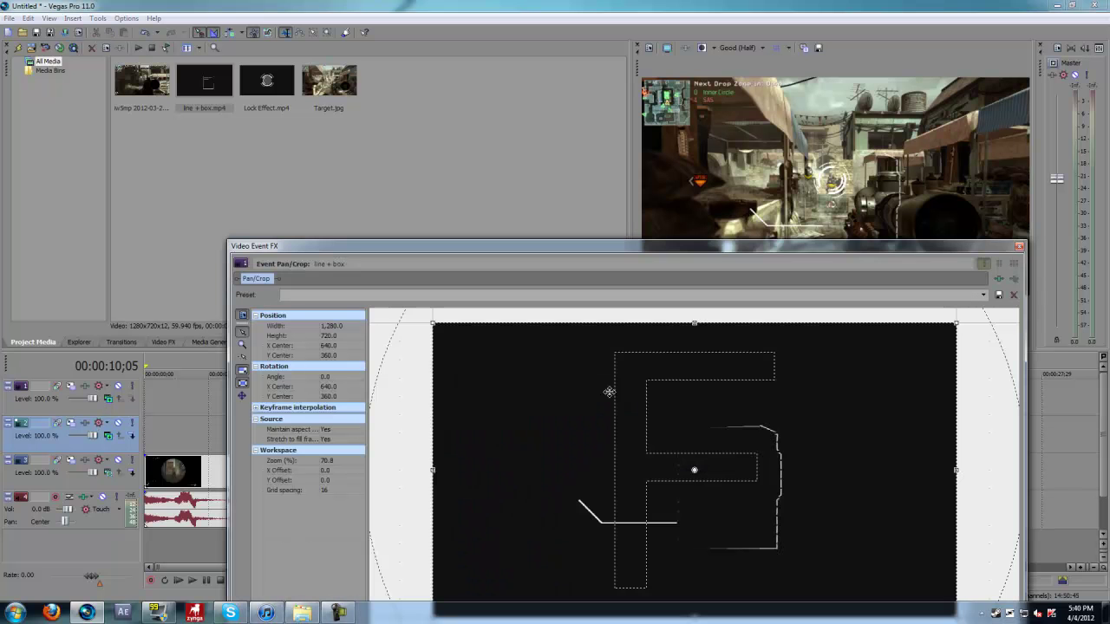
left_click_drag(728, 248, 503, 248)
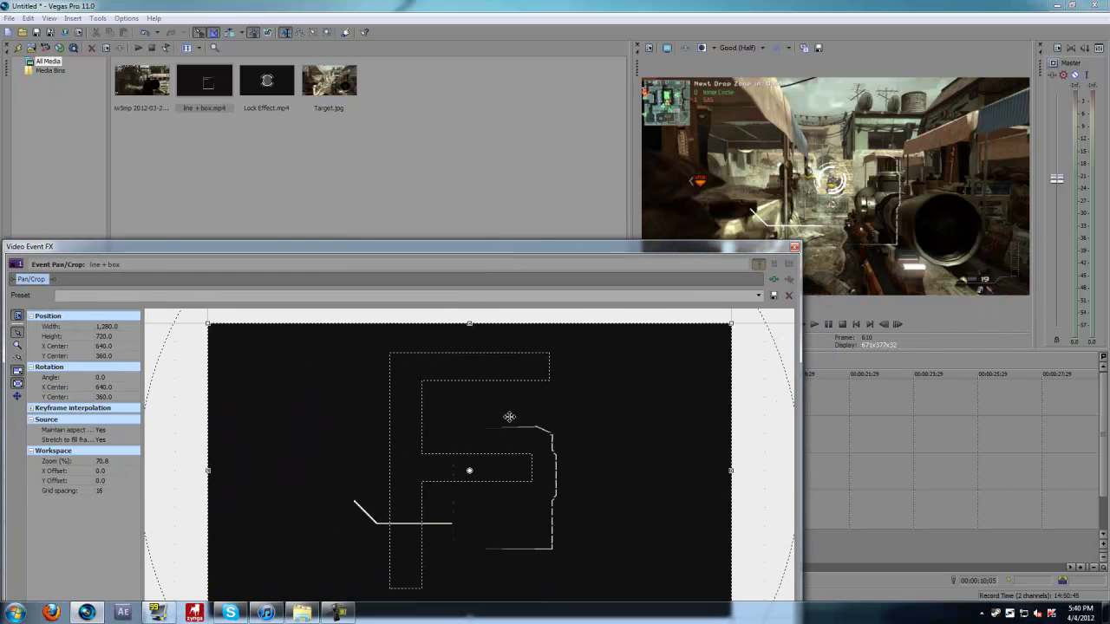
left_click_drag(513, 416, 370, 438)
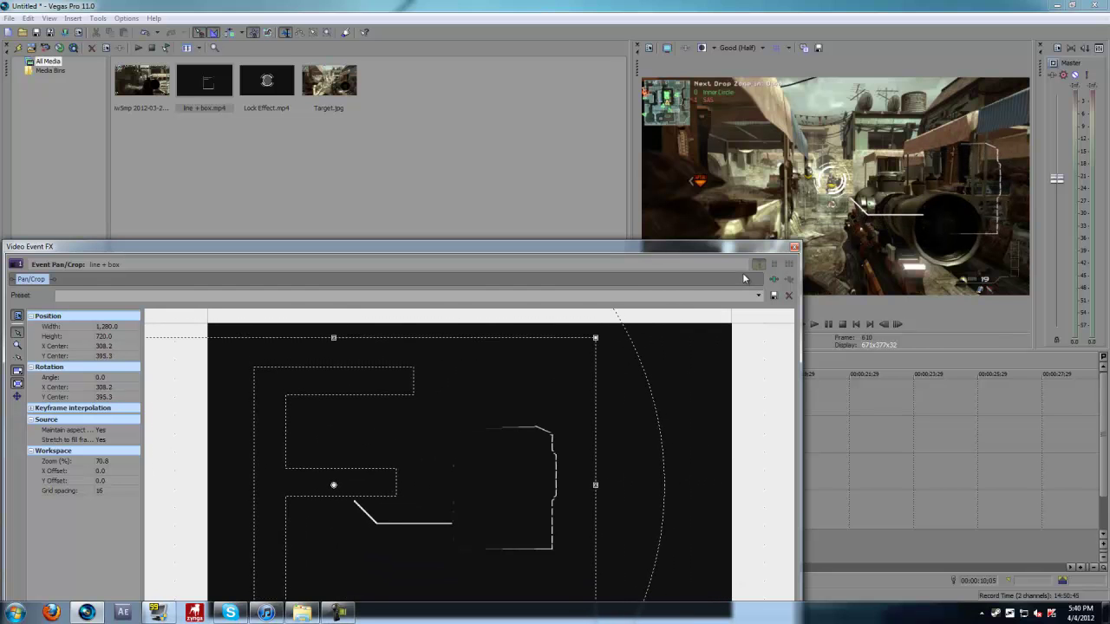
Step: Close the line + box pan/crop settings and play the overlays from the still's start at 00:00:09;16
left_click(794, 246)
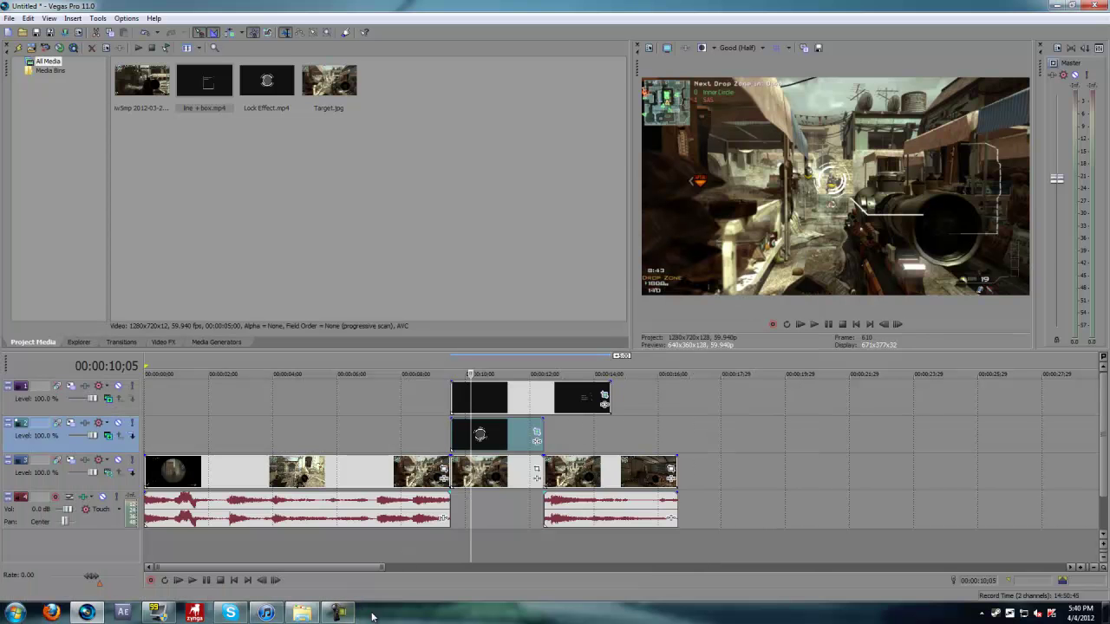
left_click(338, 612)
key("space")
left_click(451, 395)
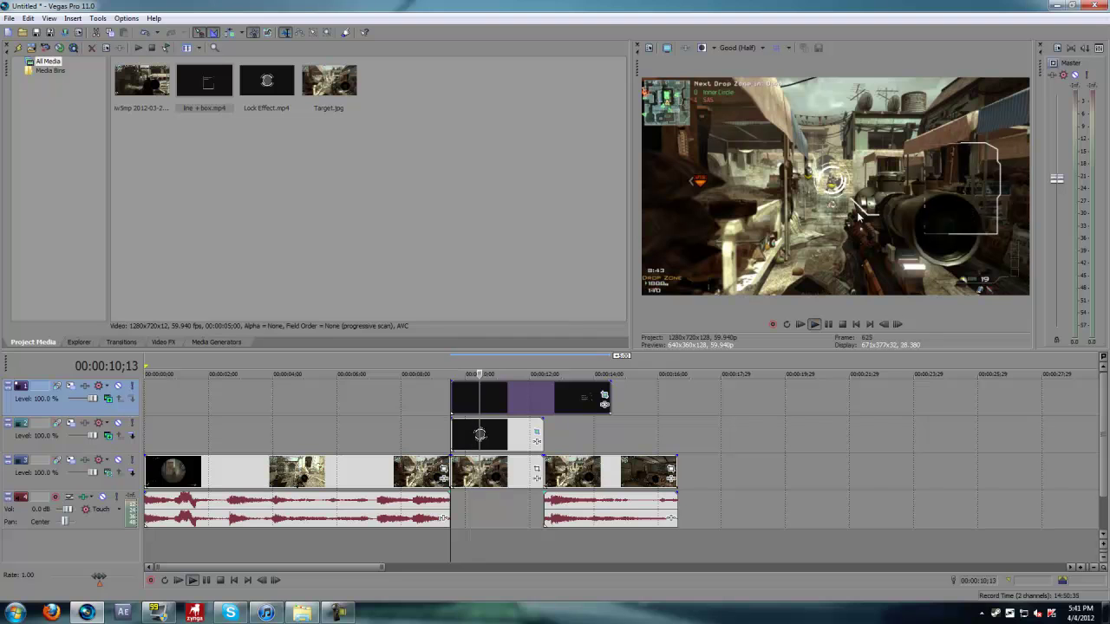
key("space")
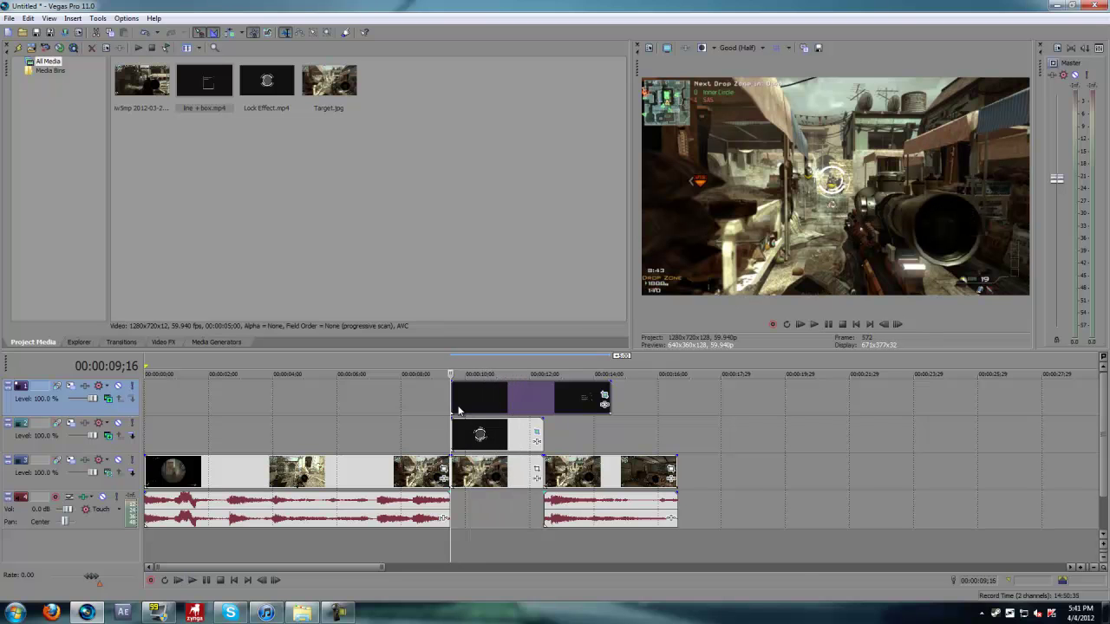
Step: Move the line + box pan/crop keyframe with X center 308.2 and Y center 395.3 to the clip's start
left_click(603, 397)
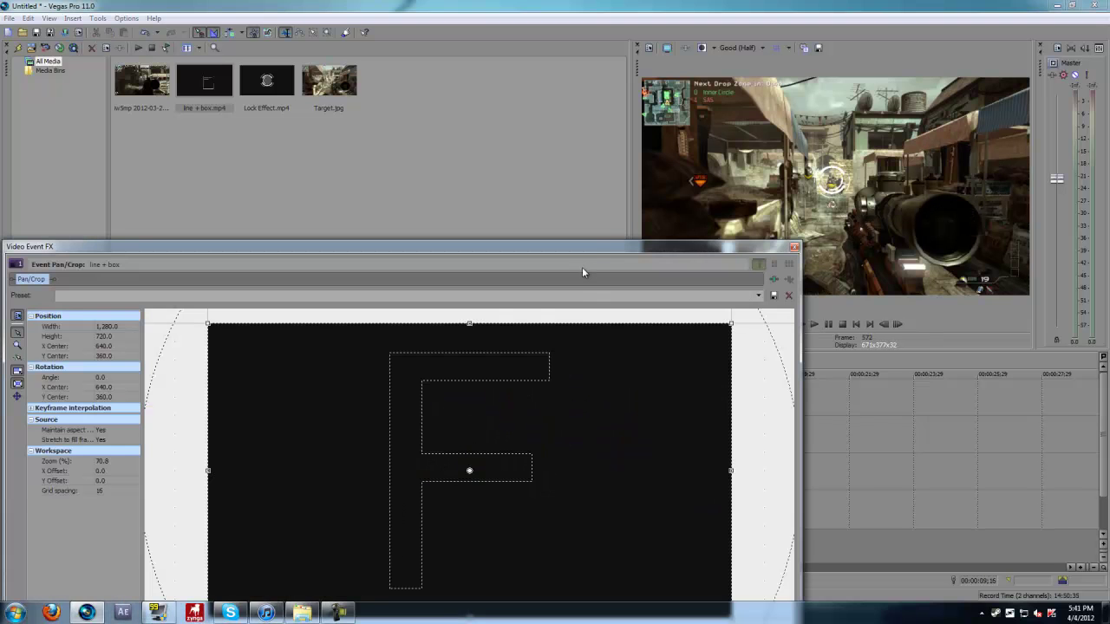
left_click_drag(594, 250, 724, 98)
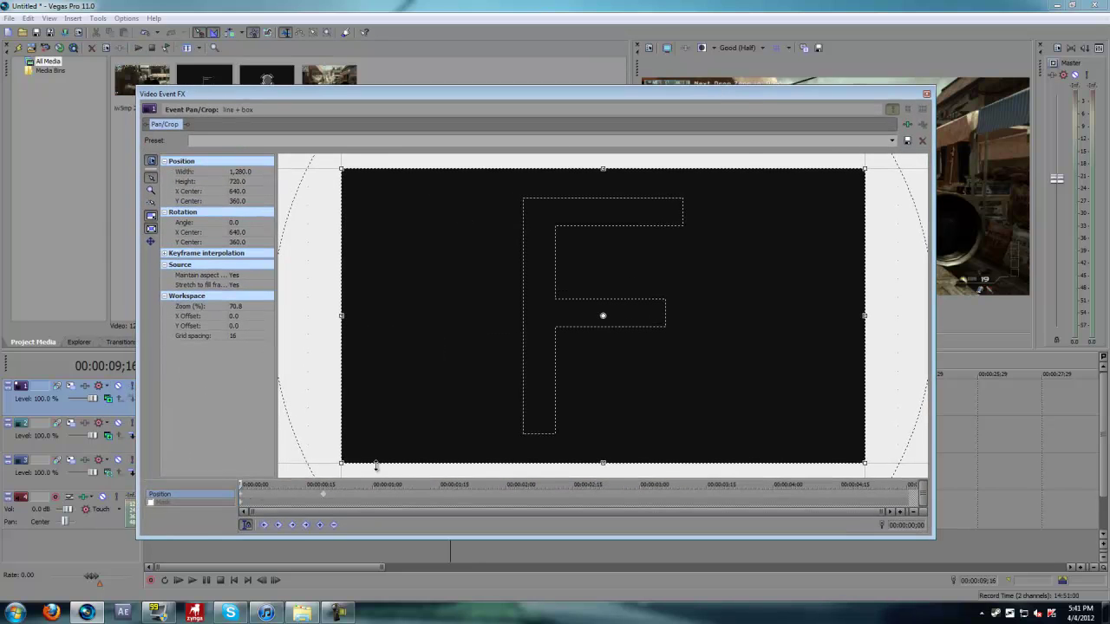
left_click_drag(376, 466, 353, 495)
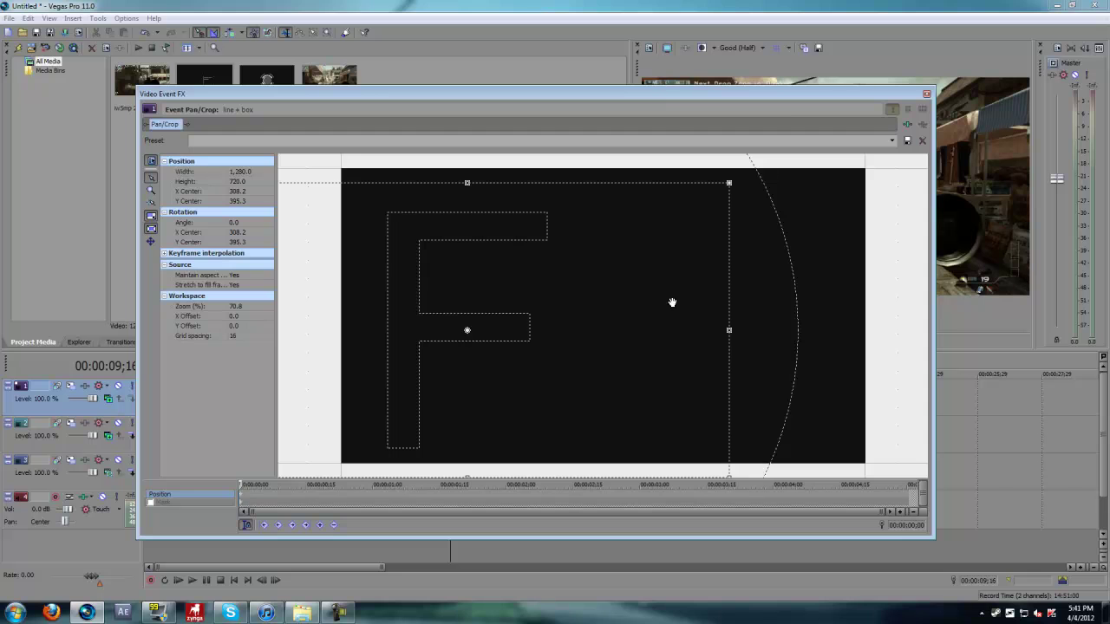
left_click(926, 94)
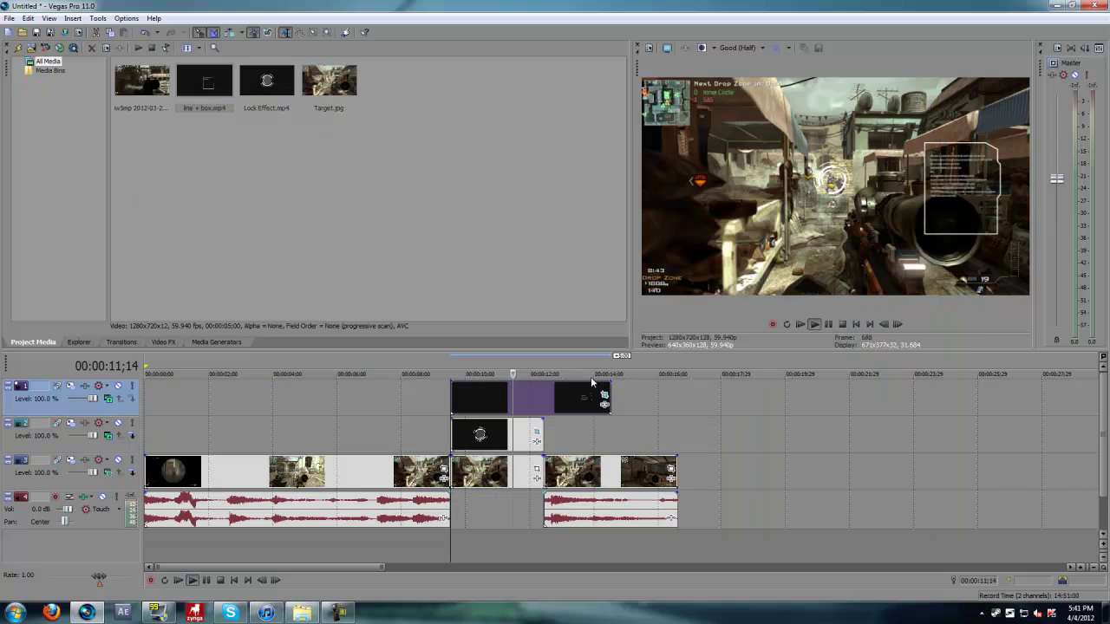
Step: Split the line + box clip at the still's end, 00:00:12;13, and delete the part beyond it
key("space")
left_click(543, 399)
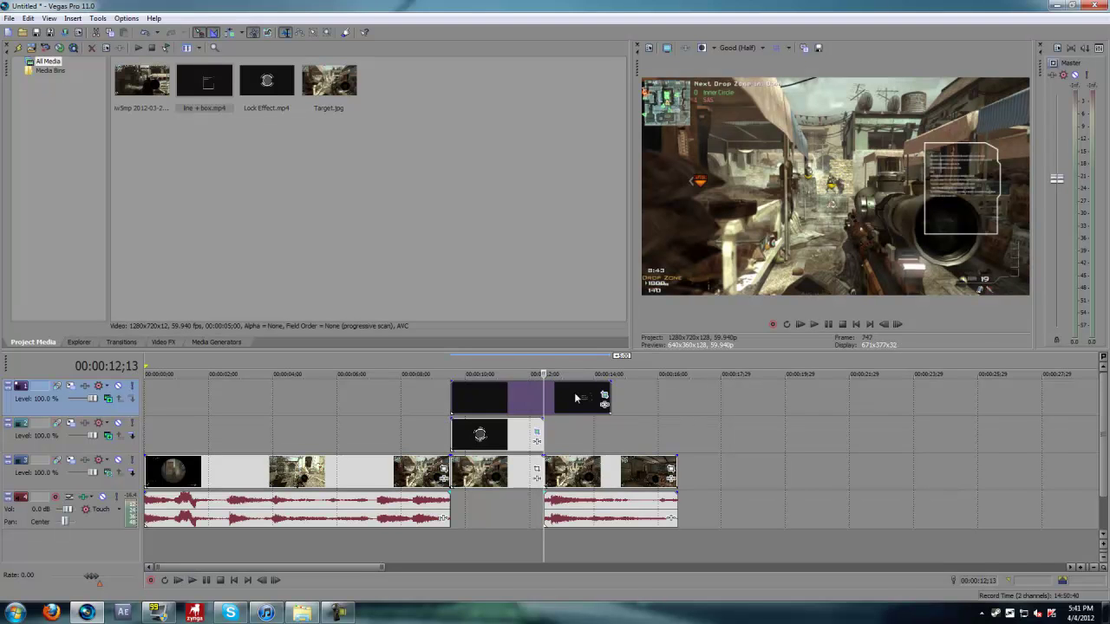
key("s")
key("ctrl+z")
left_click(514, 406)
key("space")
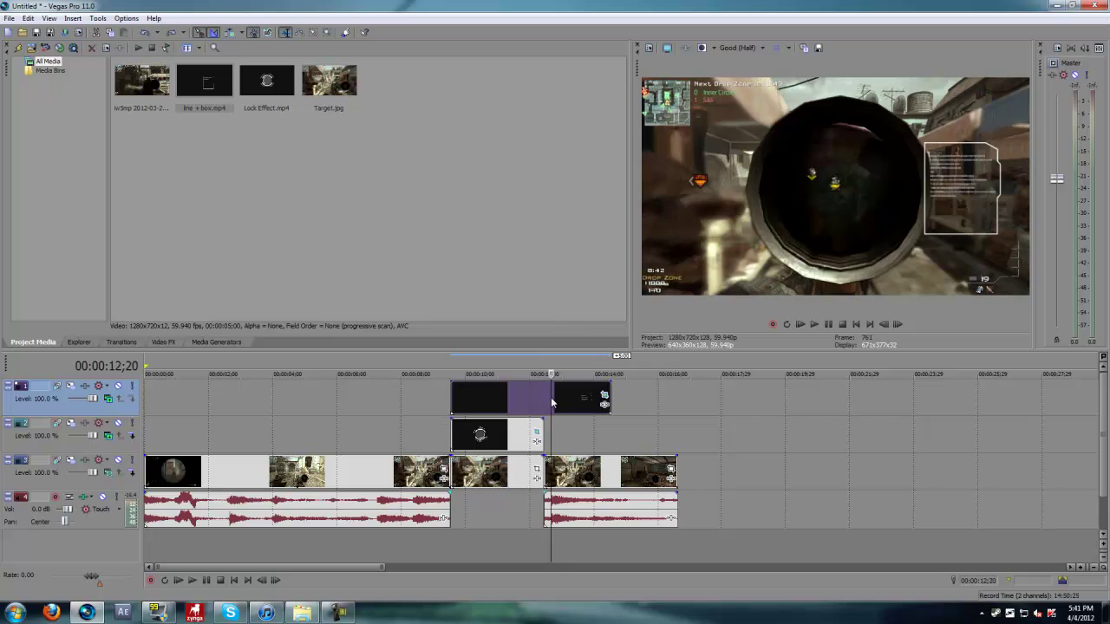
left_click_drag(533, 405, 566, 401)
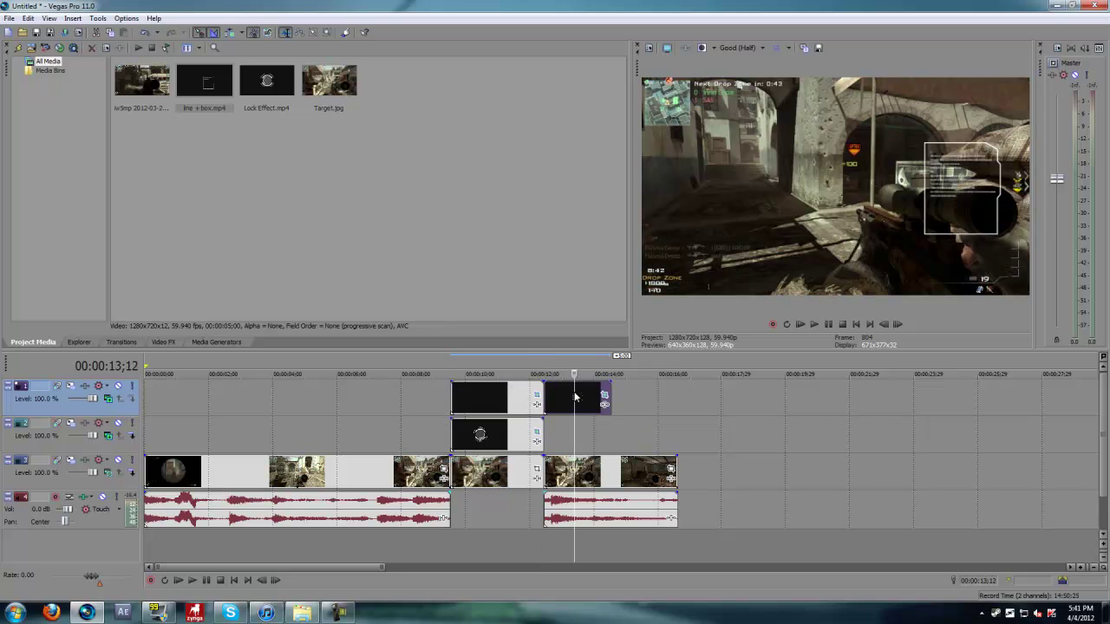
key("Delete")
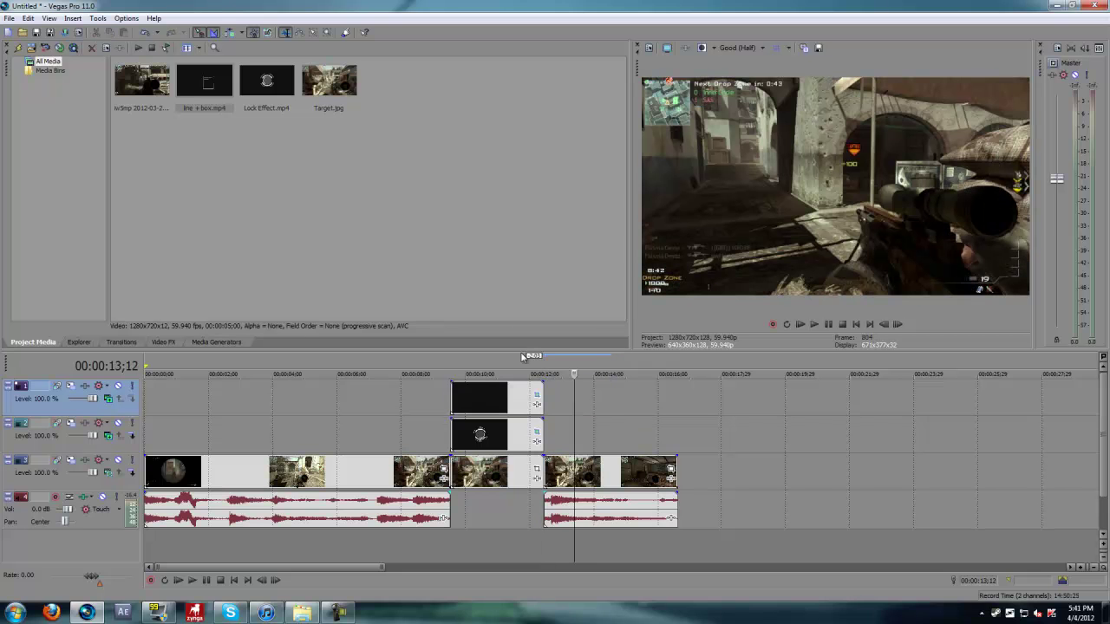
Step: Insert a new video track above the line + box track and place M4 SPIN.mp4 on it at the still's start
right_click(84, 420)
left_click(147, 440)
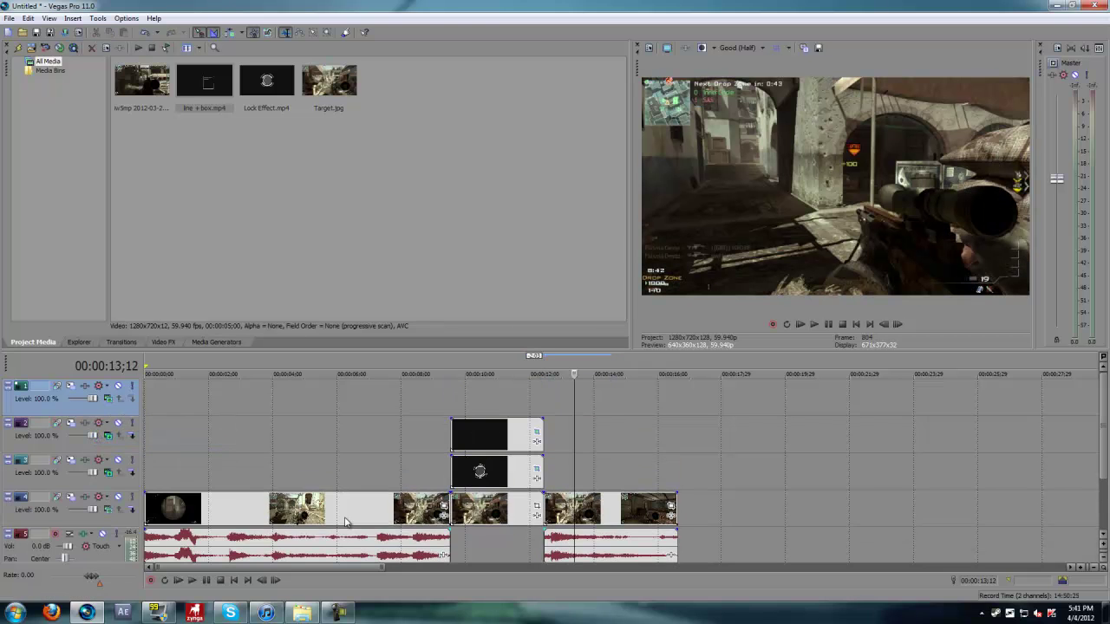
left_click(303, 617)
left_click_drag(257, 91, 455, 397)
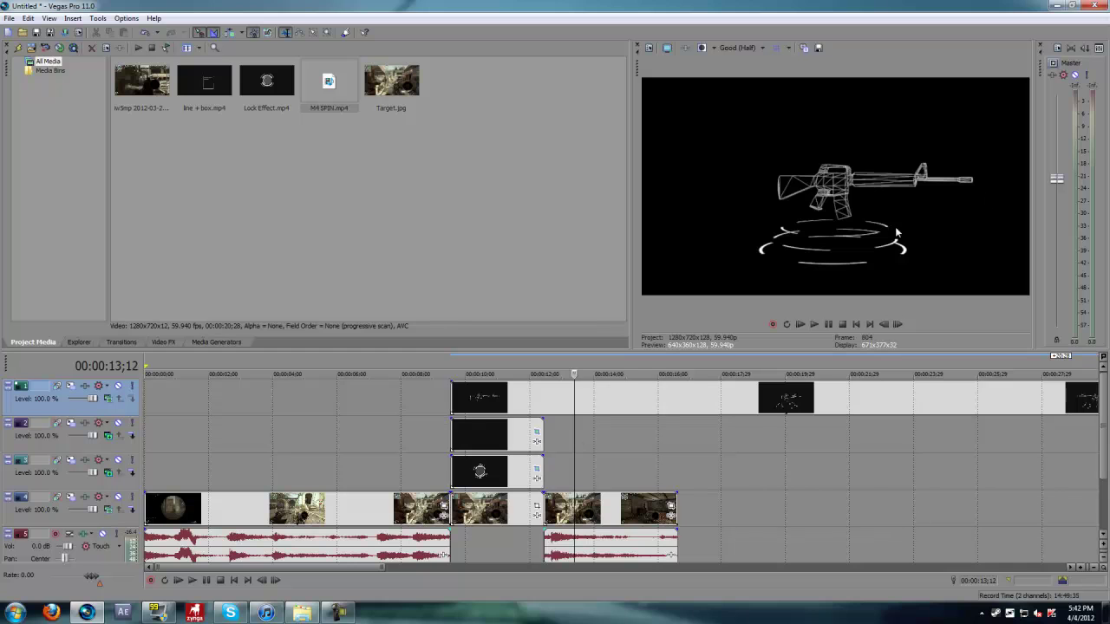
Step: Set the M4 SPIN track's compositing mode to Add, with the playhead on the clip at 00:00:10;08
left_click(475, 401)
scroll(579, 400, "down", 4)
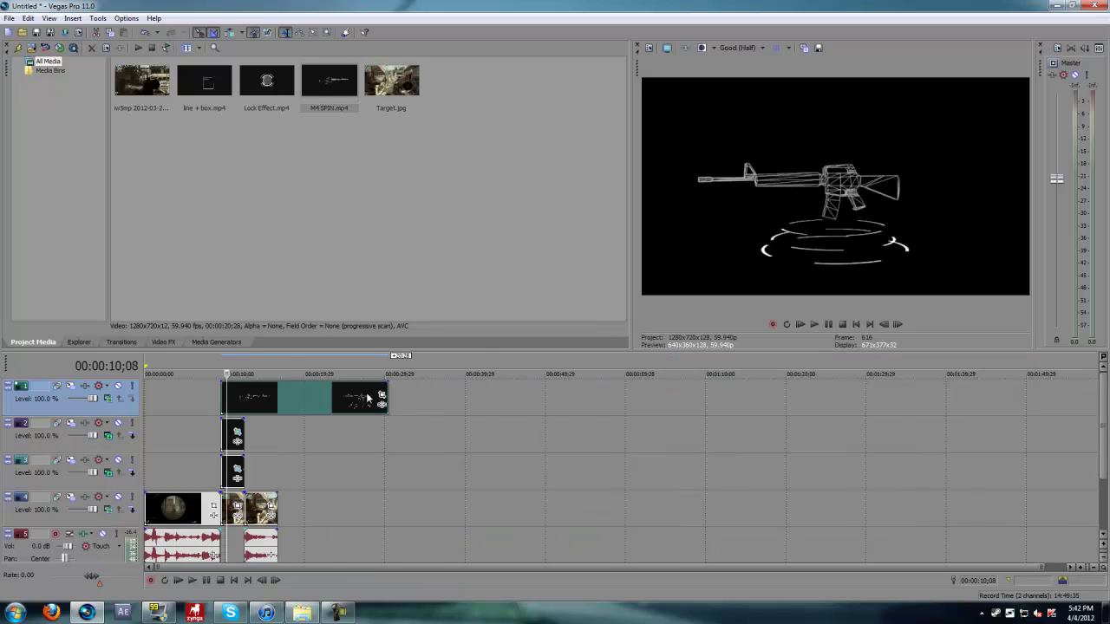
scroll(368, 398, "up", 4)
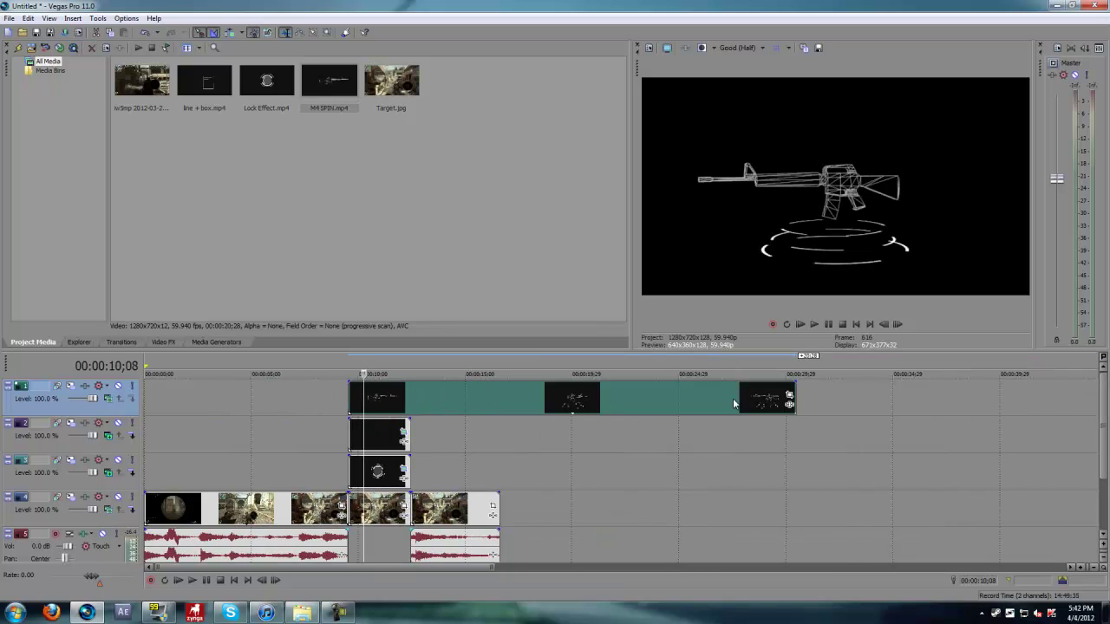
left_click(107, 399)
left_click(154, 442)
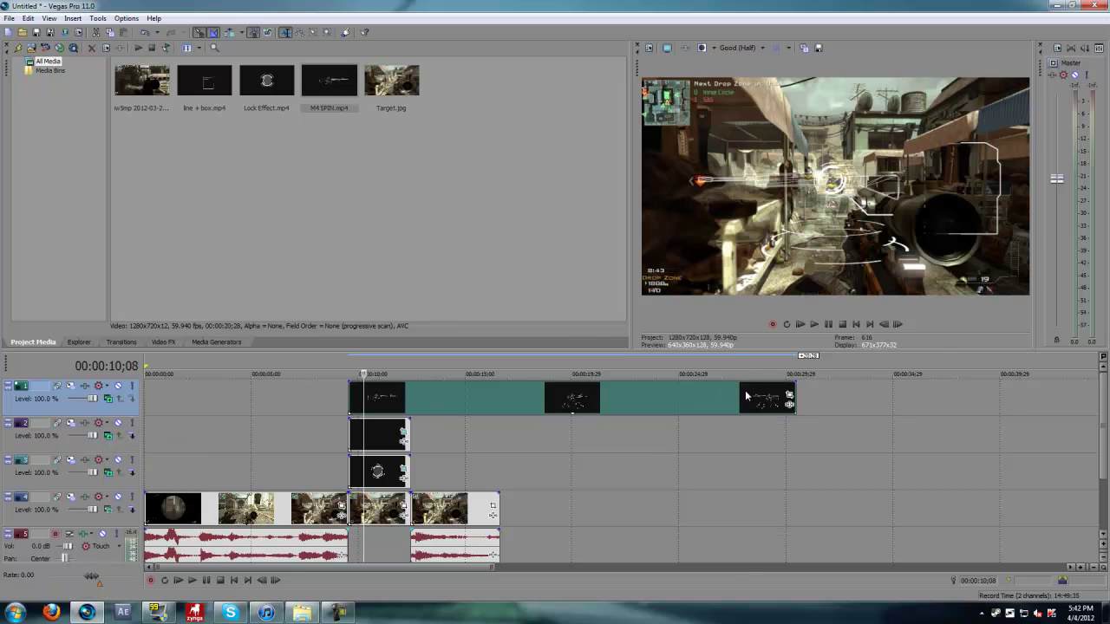
Step: At 00:00:10;08, enlarge the M4 SPIN pan/crop frame to about 1,887 by 1,062 to shrink the rifle
left_click(789, 398)
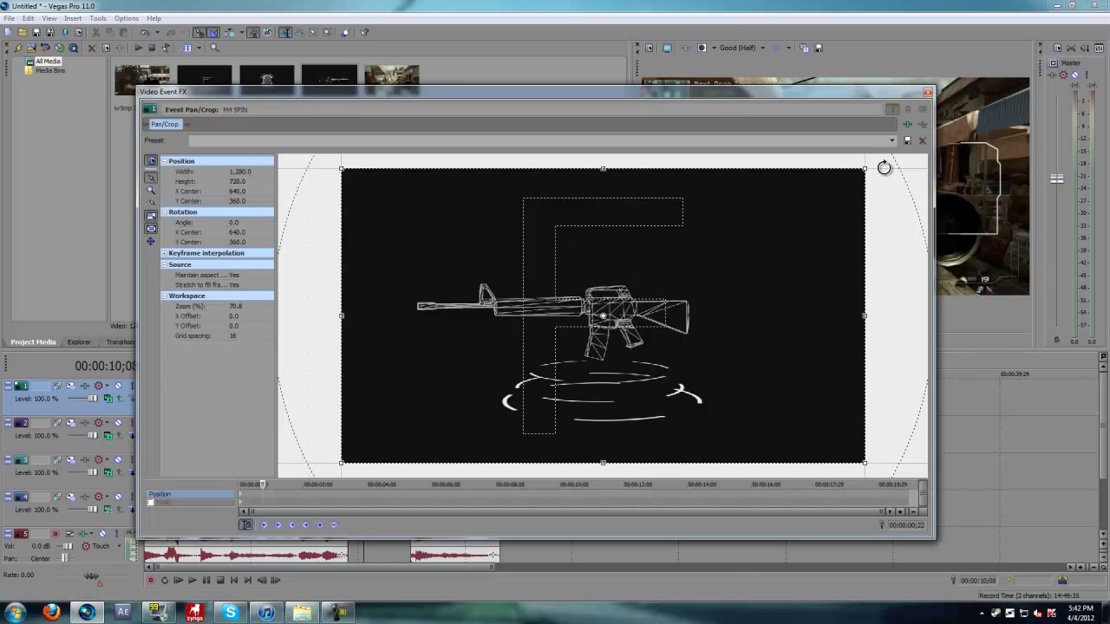
left_click_drag(869, 172, 724, 302)
scroll(724, 302, "down", 3)
left_click_drag(763, 93, 591, 89)
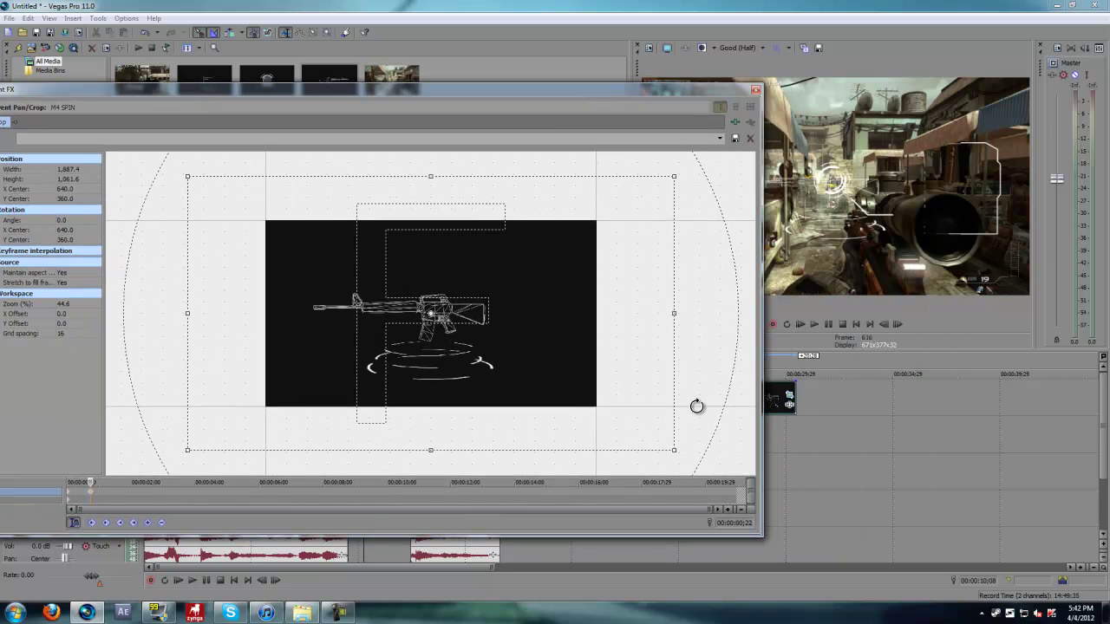
Step: At 00:00:11;19, fit the rifle inside the box with an M4 SPIN pan/crop frame about 4,913 by 2,763, centered near X -1,022, Y 45
left_click(394, 555)
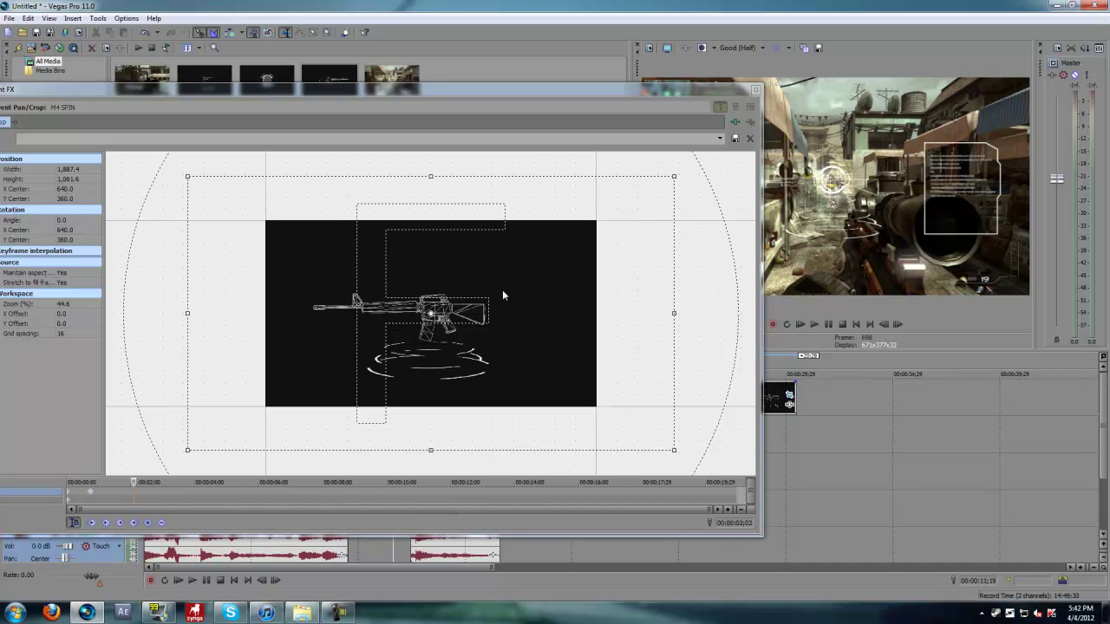
left_click_drag(490, 319, 367, 292)
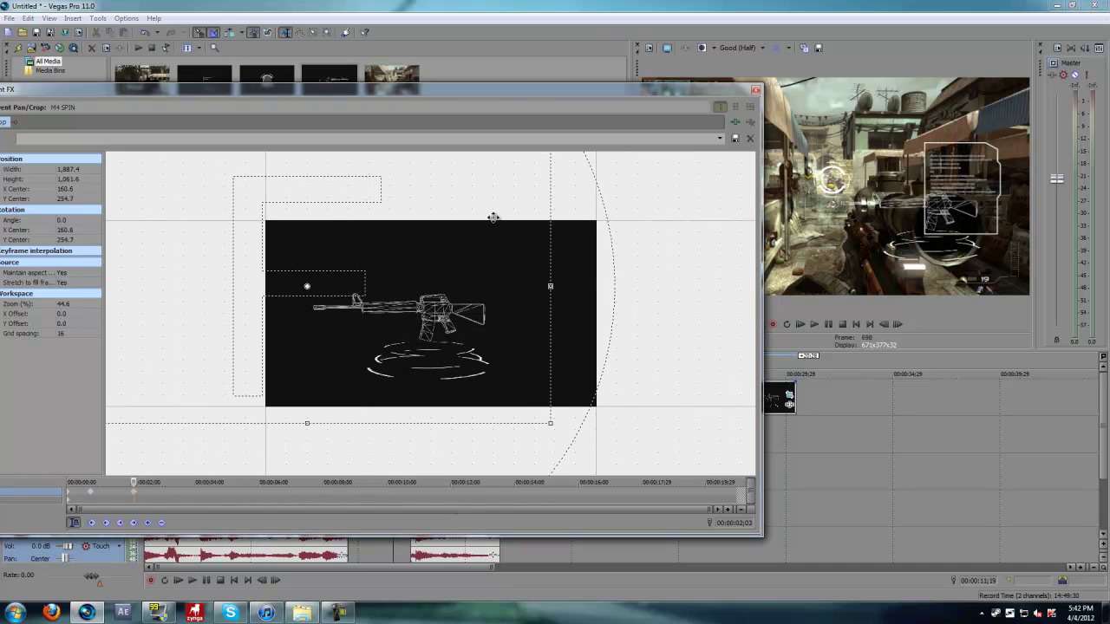
scroll(613, 246, "down", 1)
scroll(564, 241, "down", 2)
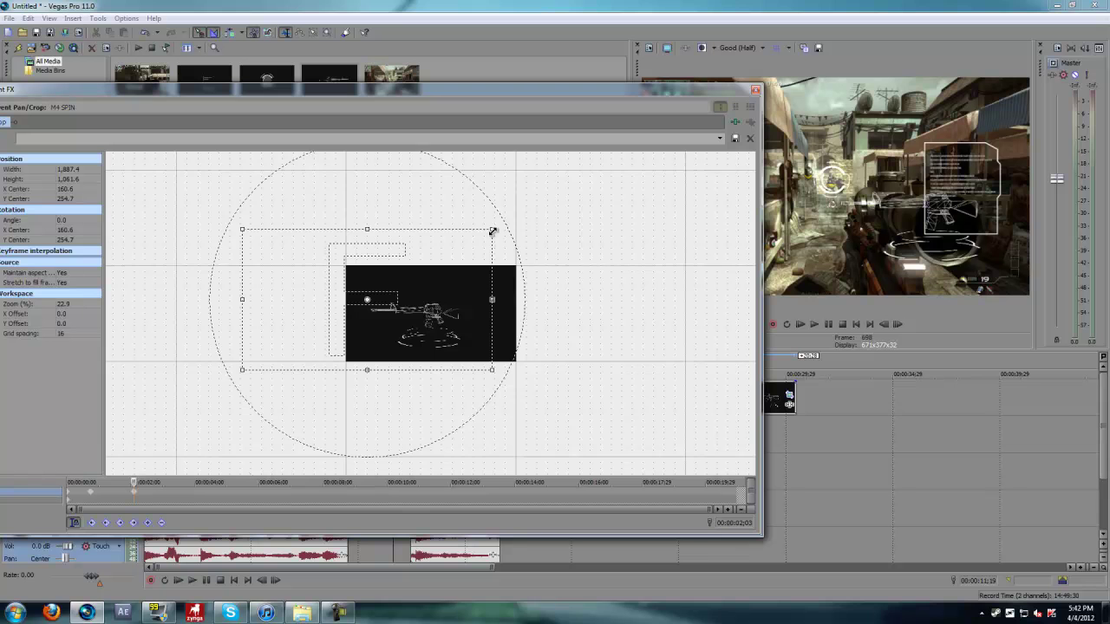
left_click_drag(493, 231, 691, 300)
left_click_drag(537, 290, 385, 261)
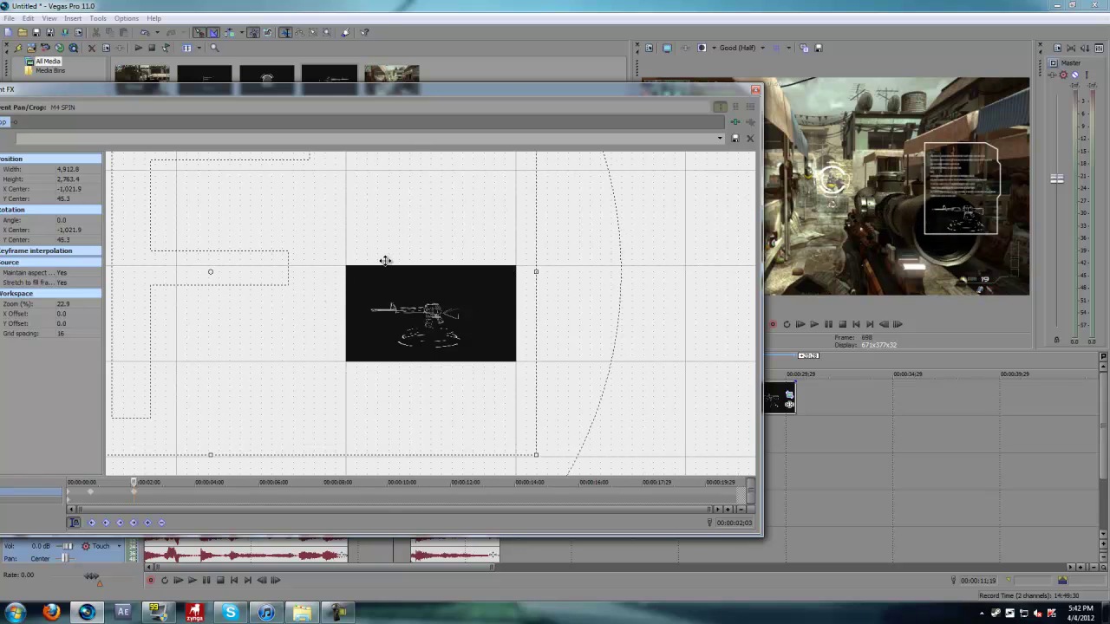
left_click(755, 89)
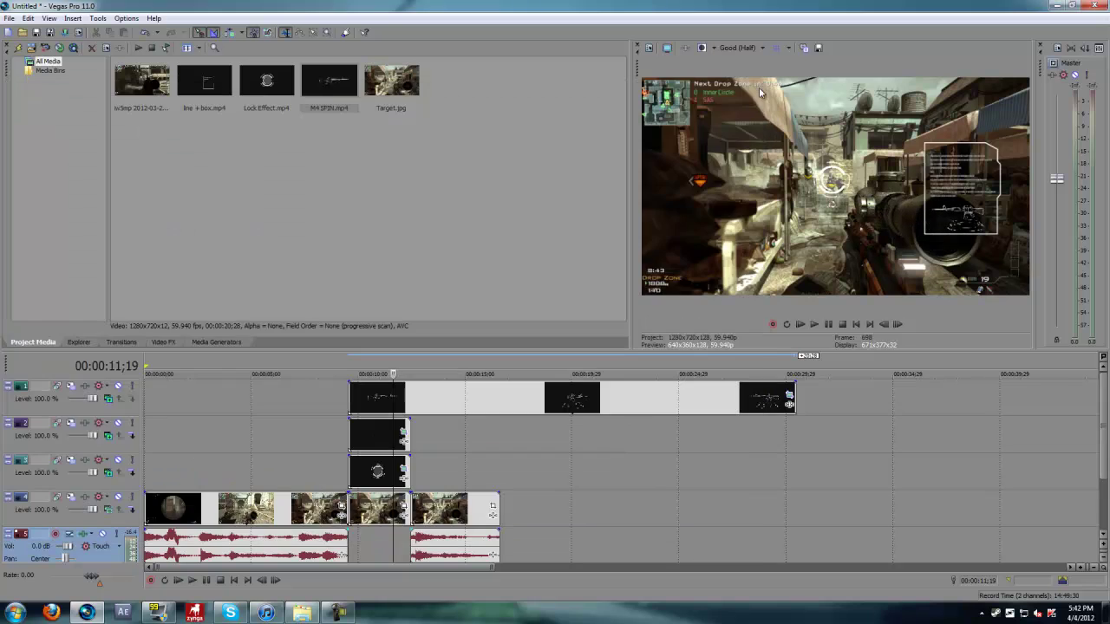
Step: Play the timeline from the still's start at 00:00:09;16 to check the M4 SPIN overlay's movement
left_click(351, 434)
key("space")
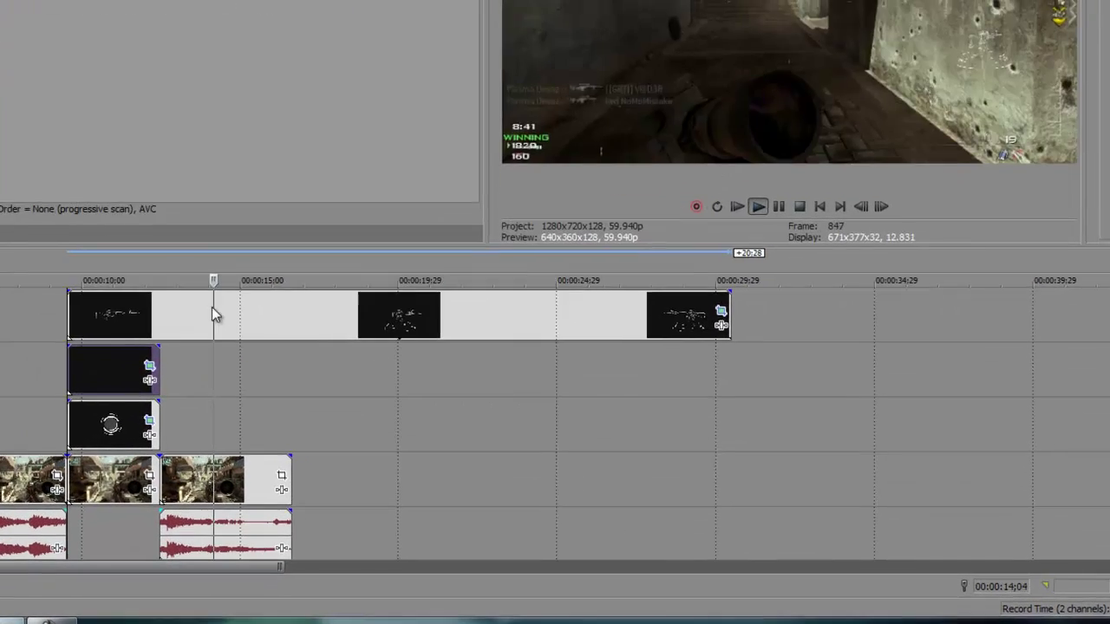
key("space")
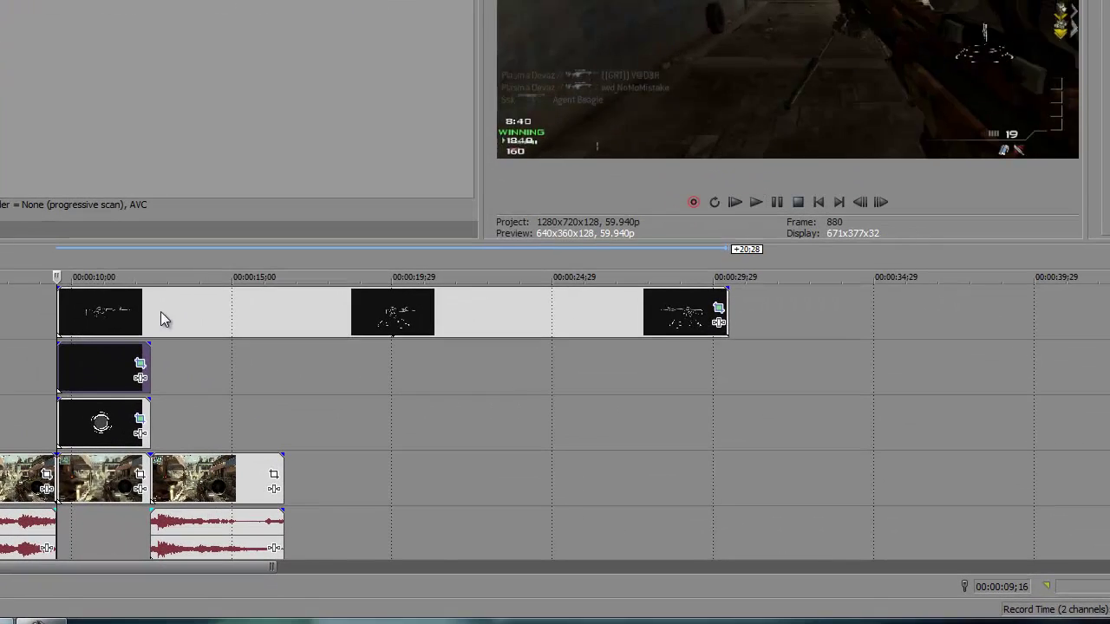
Step: Split the M4 SPIN clip at the still's end and delete the part beyond it
left_click(151, 313)
key("s")
left_click(270, 305)
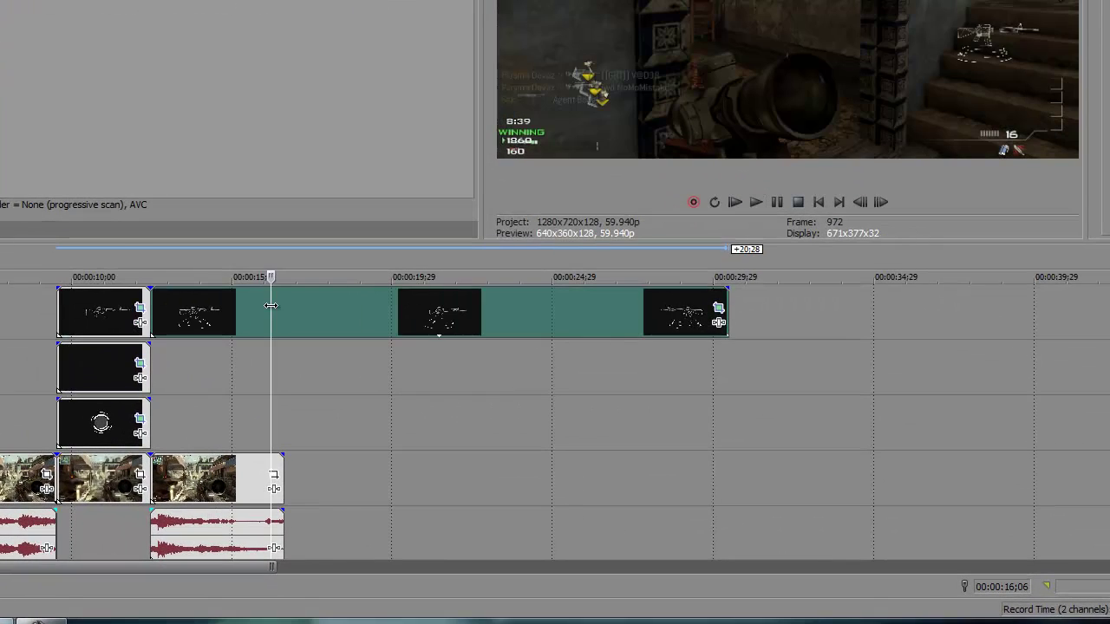
key("Delete")
Step: Add a short fade-in to the start of the M4 SPIN clip and play it from 00:00:09;16
left_click(59, 300)
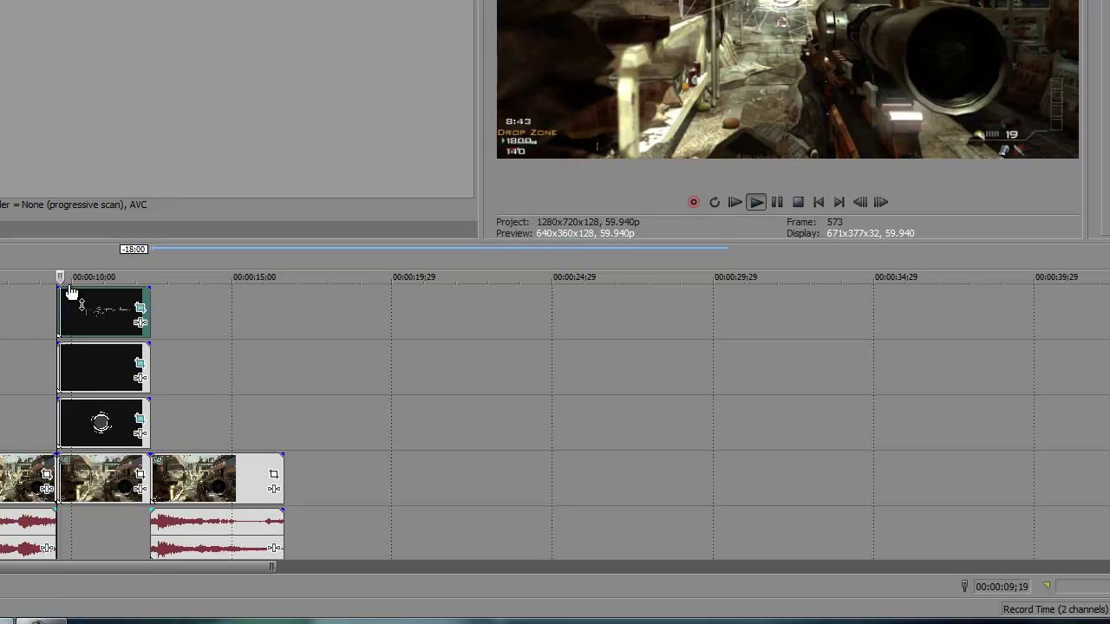
left_click_drag(58, 289, 72, 297)
key("space")
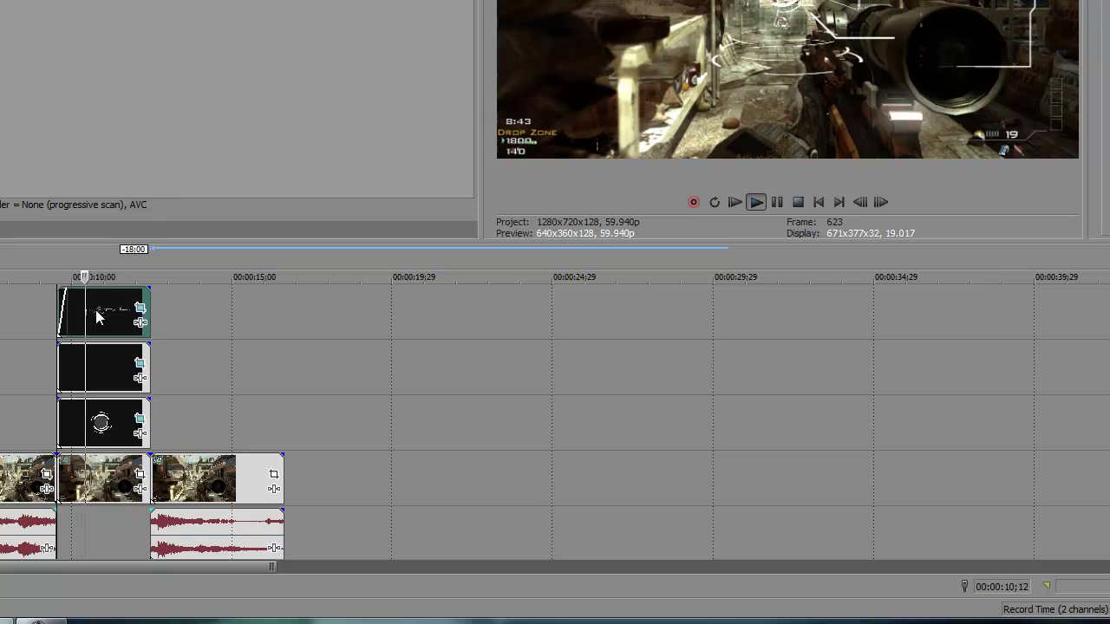
key("space")
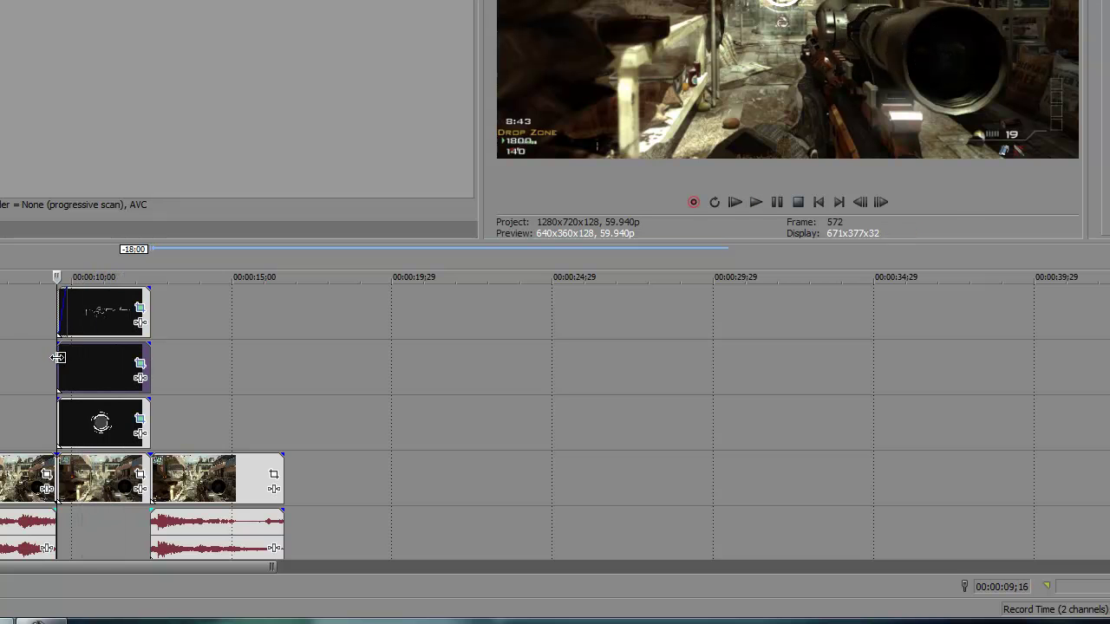
Step: Add matching short fade-ins to the line + box and Lock Effect clips and play the combined overlays
left_click_drag(55, 340, 67, 343)
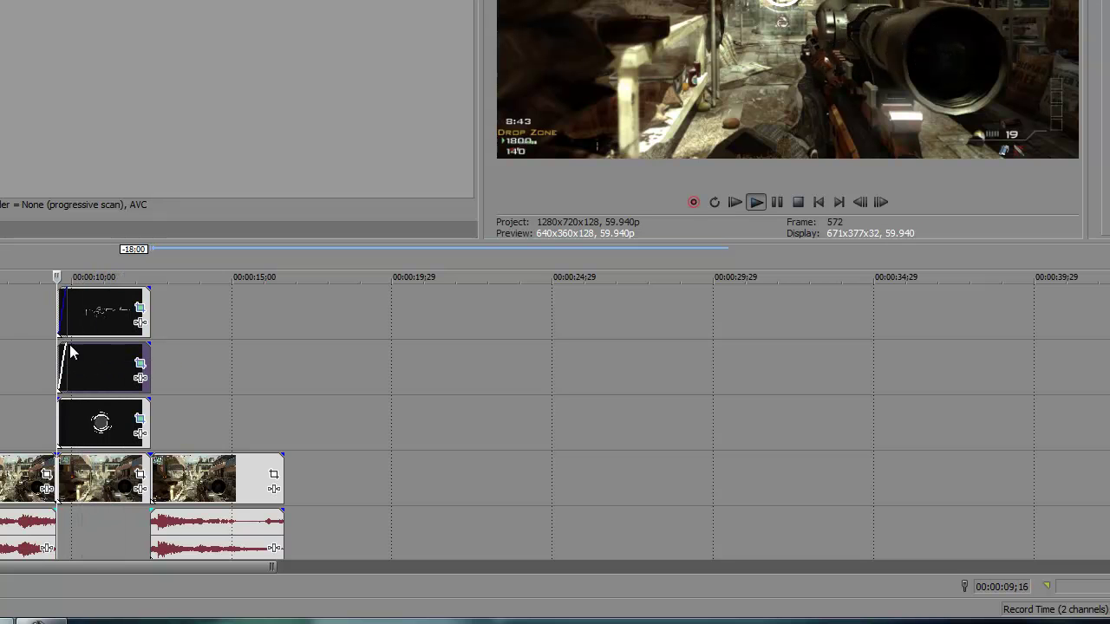
key("space")
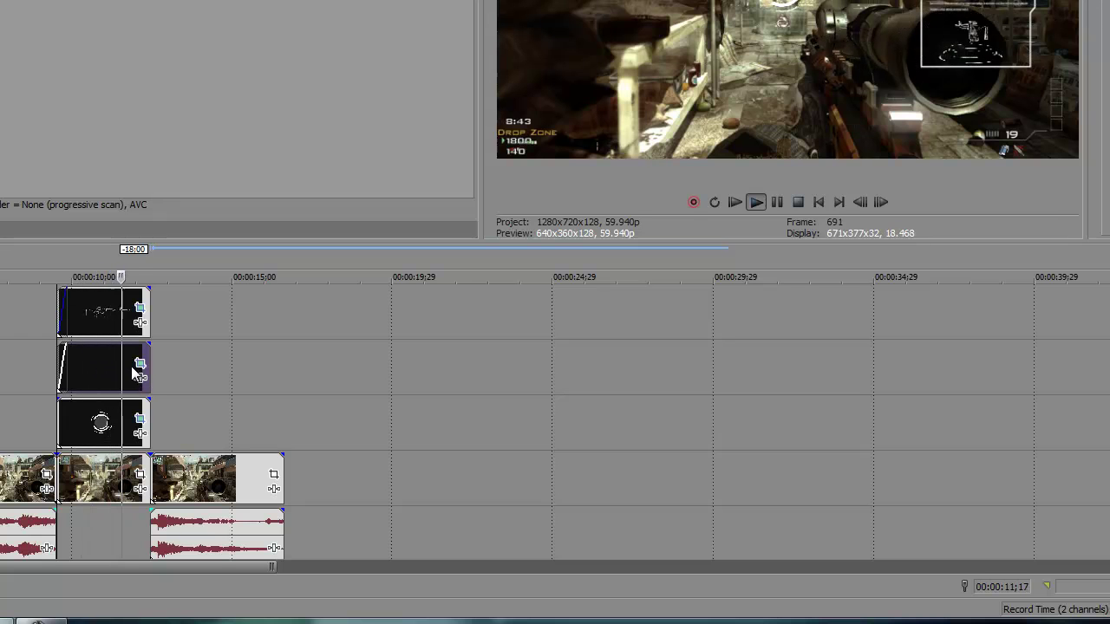
key("space")
left_click_drag(57, 399, 66, 400)
key("space")
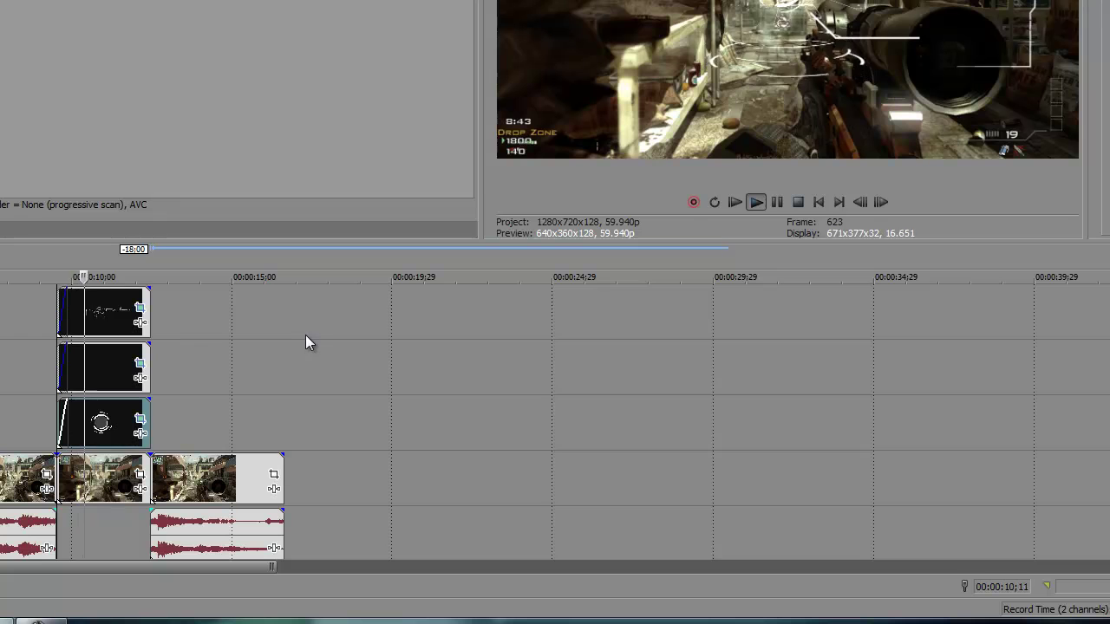
key("space")
key("space")
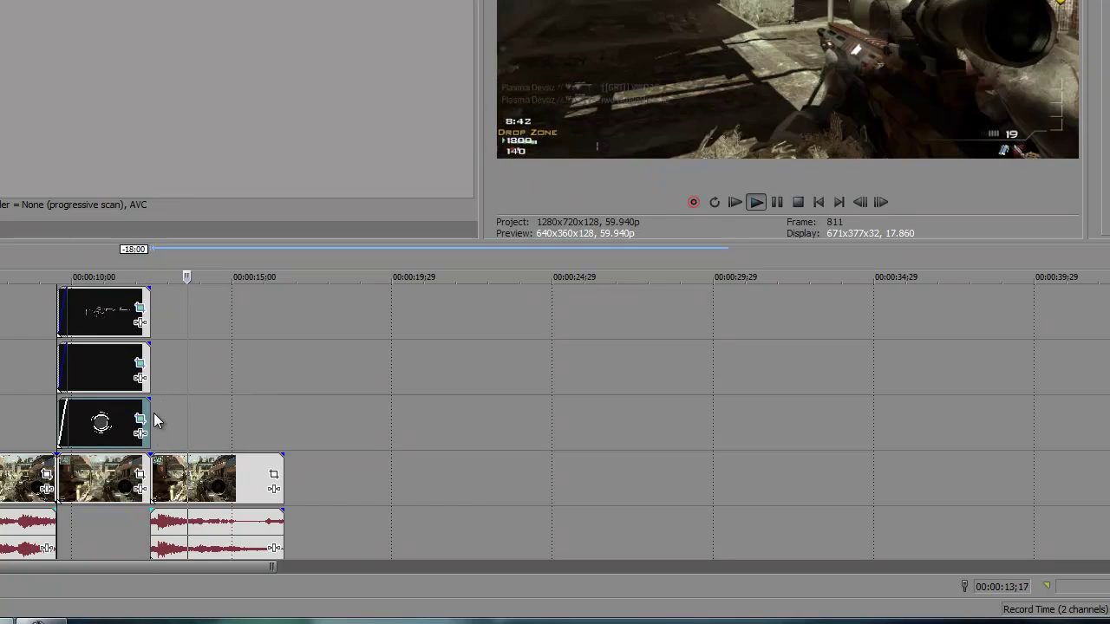
key("space")
Step: Shift the line + box clip about 11 frames later on its track
scroll(153, 412, "down", 1)
scroll(153, 413, "up", 3)
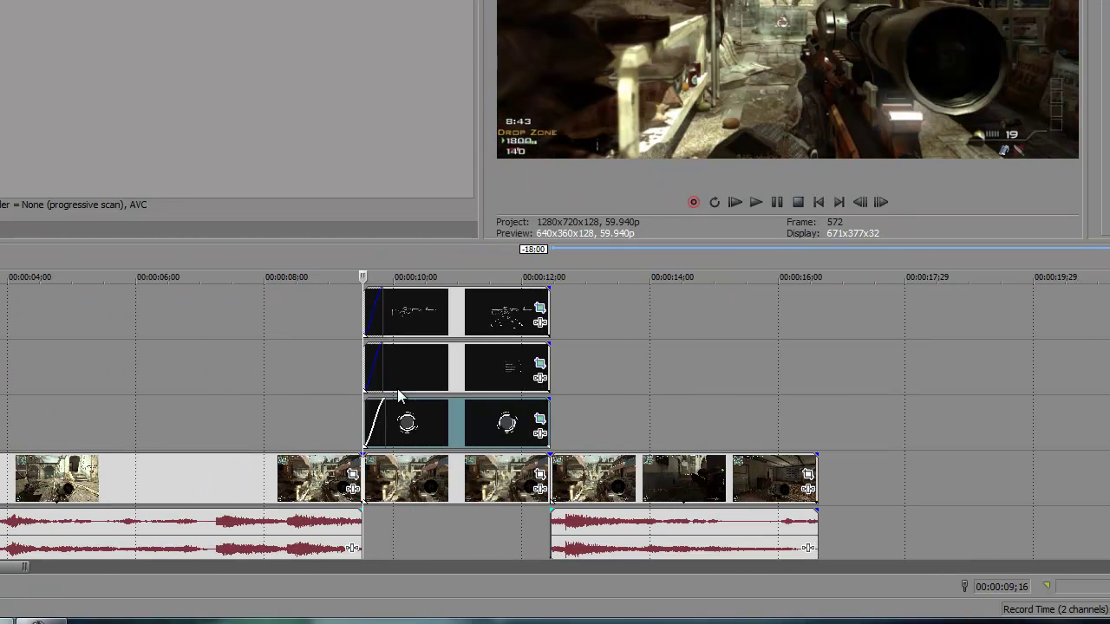
left_click_drag(432, 363, 456, 363)
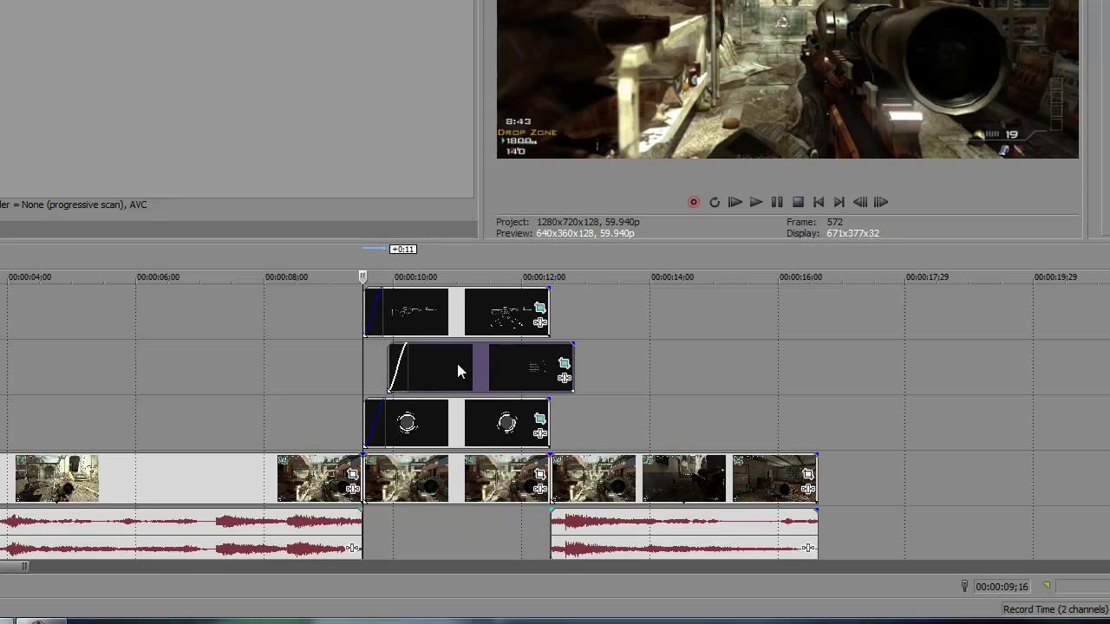
Step: Shift the M4 SPIN clip 11 frames later and extend the freeze-frame still's end by 11 frames, rippling the following footage
left_click_drag(418, 303, 442, 308)
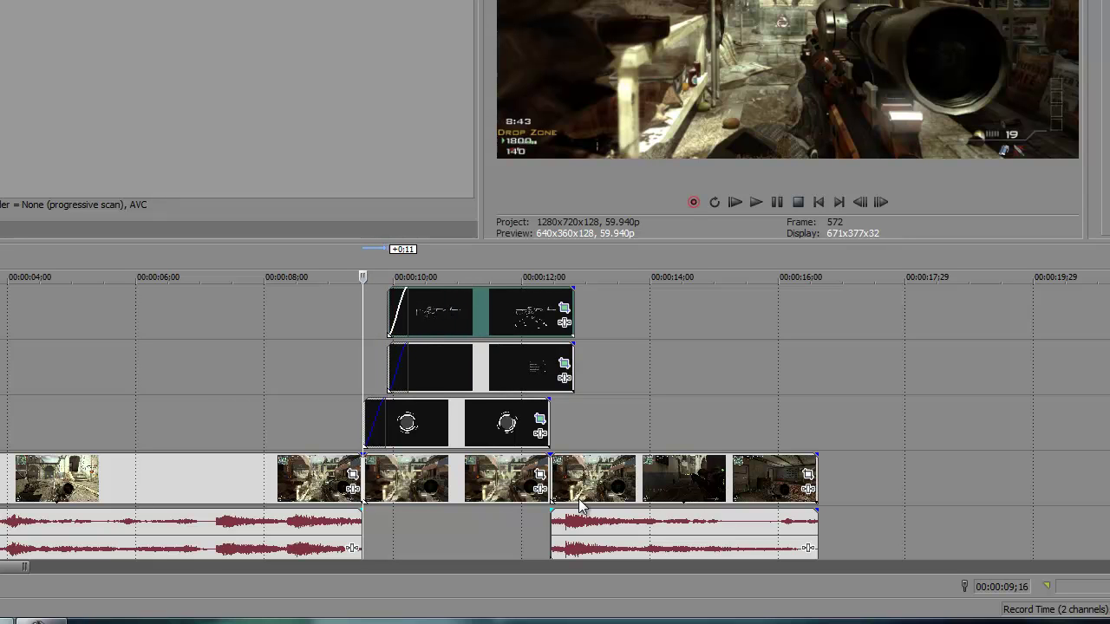
mouse_move(569, 483)
left_mouse_down()
mouse_move(594, 480)
mouse_move(562, 480)
mouse_move(572, 480)
left_mouse_up()
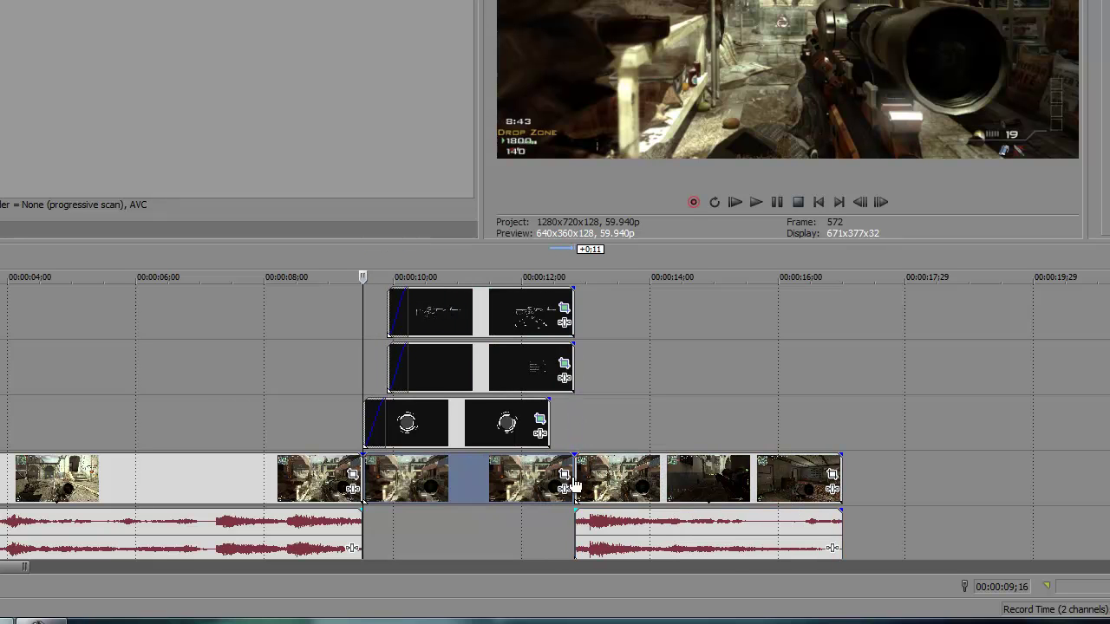
Step: Shorten the end of the Lock Effect clip, give it a short fade-out and play the overlays
left_click(547, 434)
left_click_drag(547, 434, 507, 422)
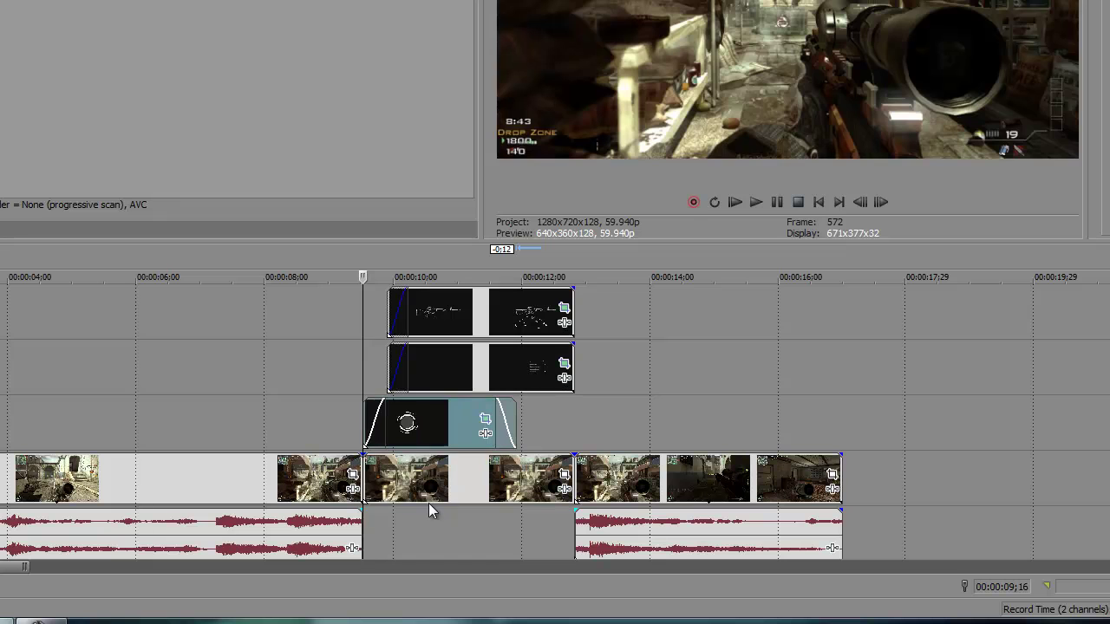
key("space")
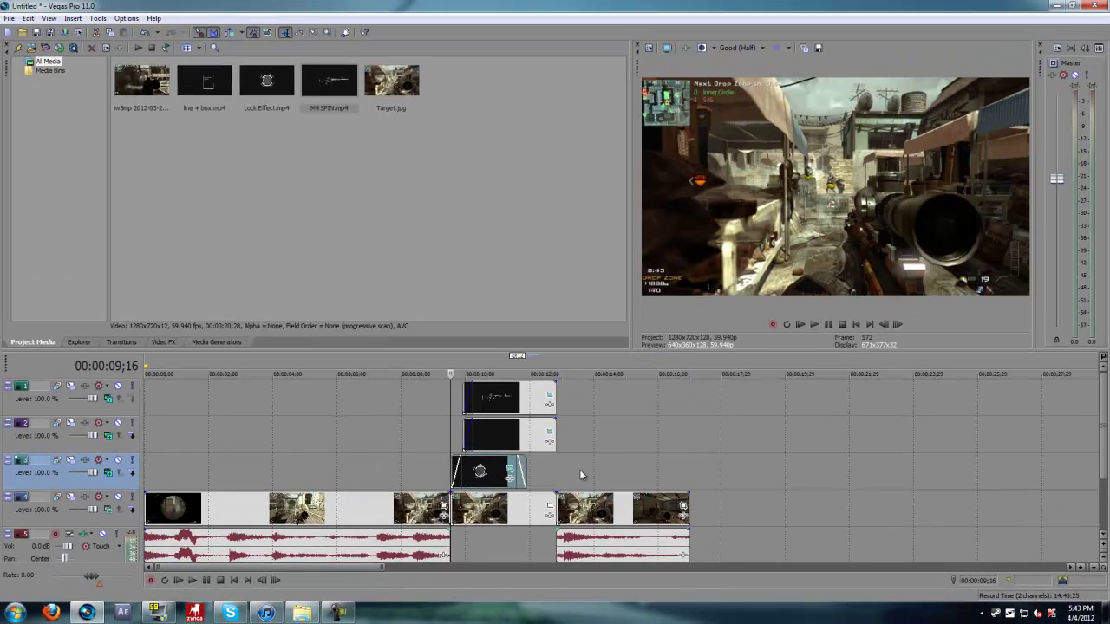
key("space")
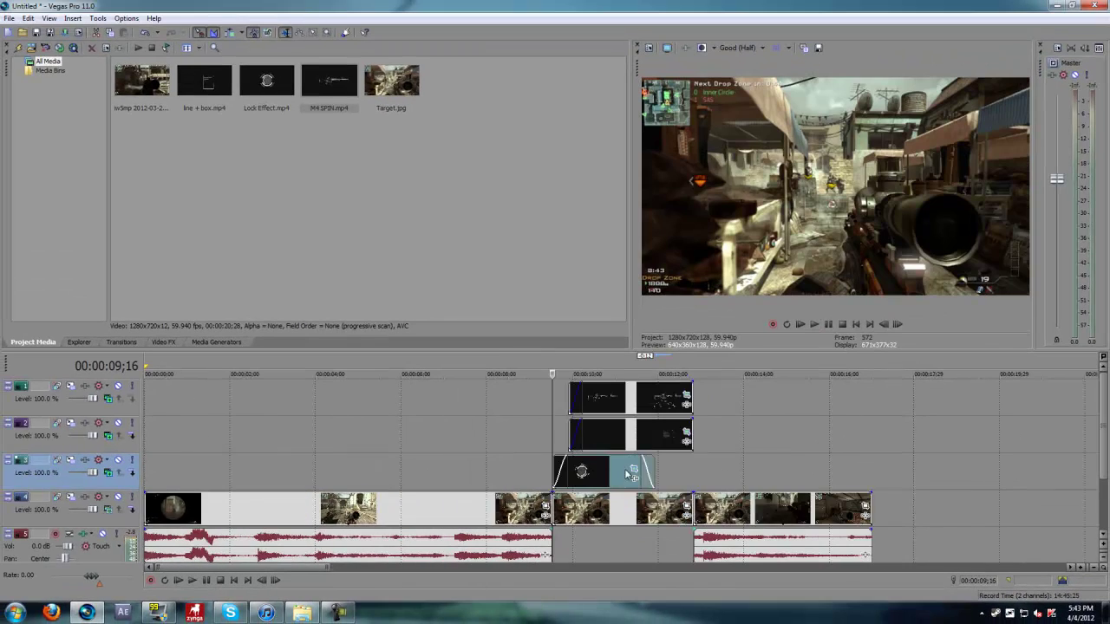
Step: Add the Targeting sound from the Target Effect V3 By Devaz folder to a new audio track, starting slightly before the freeze frame
left_click_drag(1103, 461, 1103, 506)
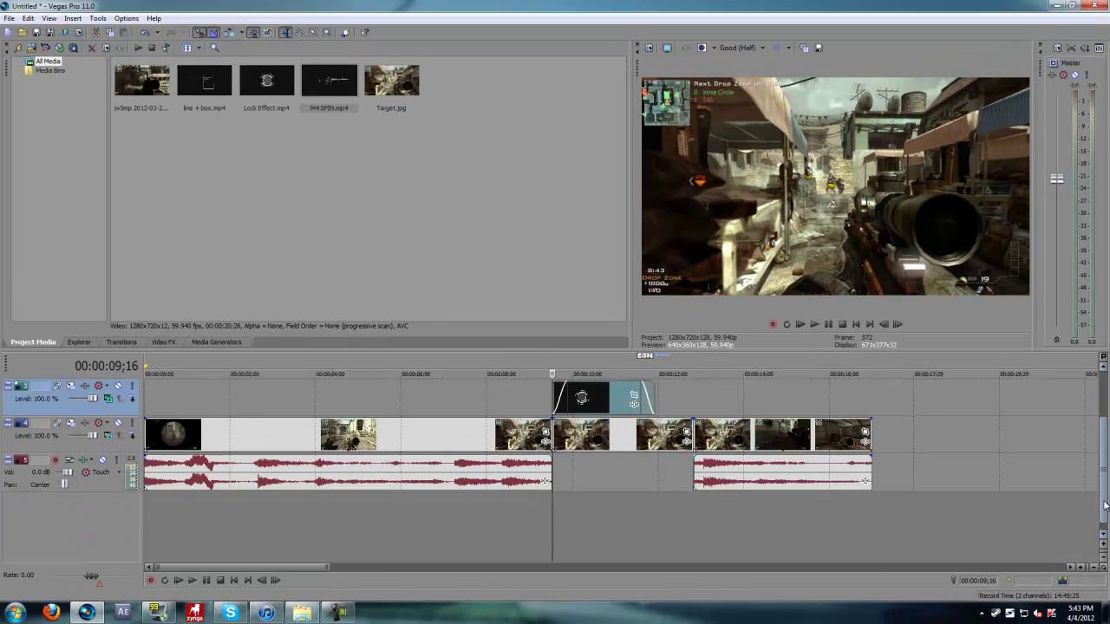
left_click(295, 616)
left_click(254, 262)
left_click(336, 85)
left_click(395, 95)
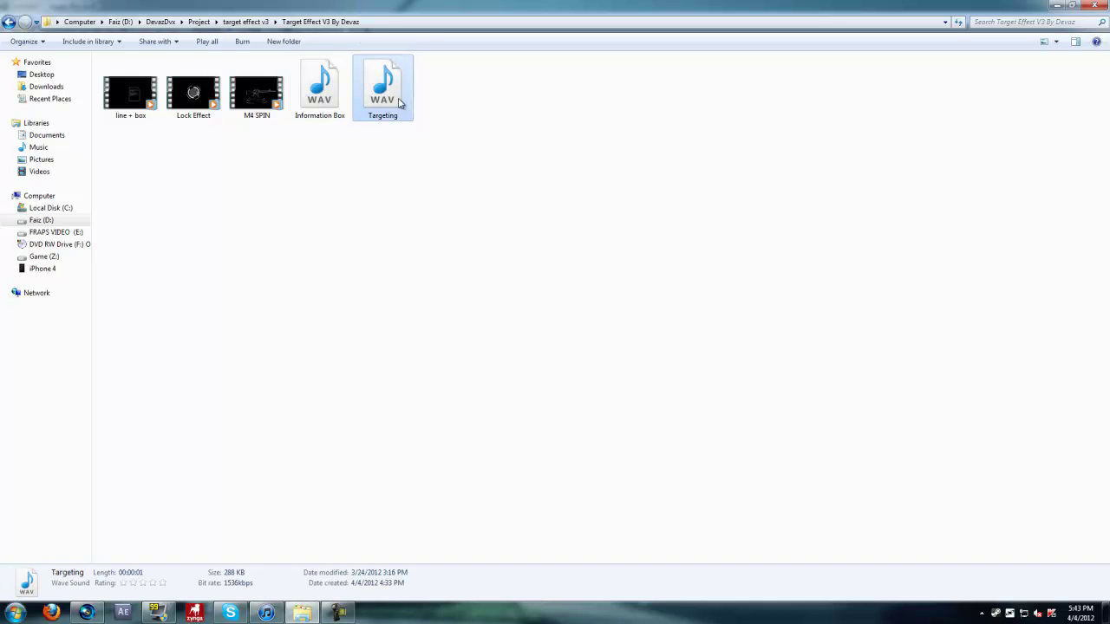
left_click_drag(401, 102, 542, 525)
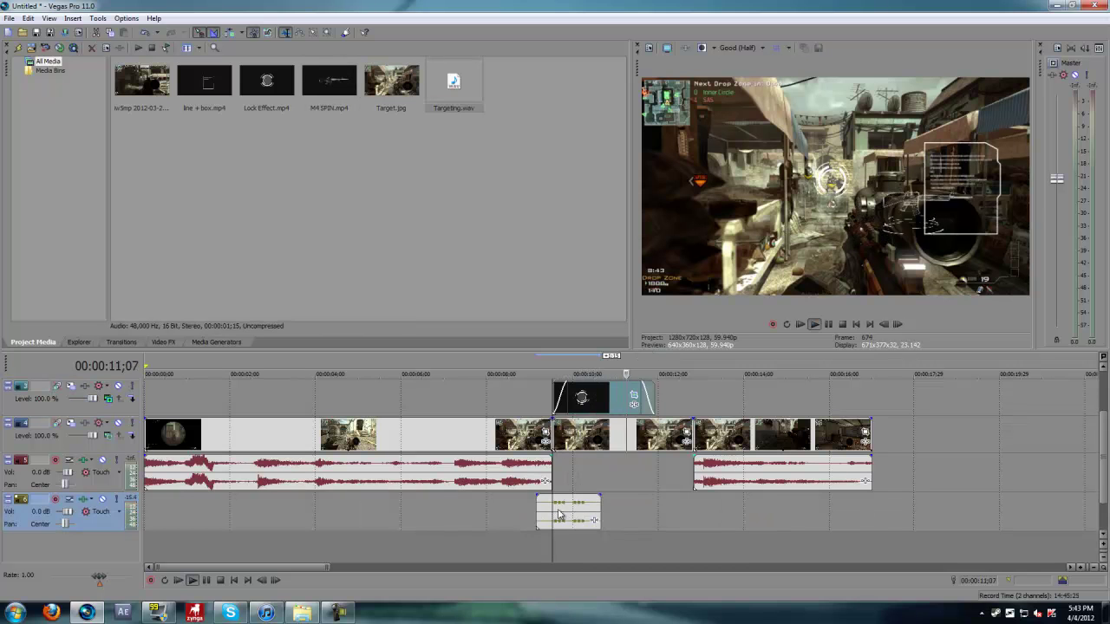
Step: Shift the Targeting sound 6 frames later and play the freeze-frame section from 00:00:09;16
key("space")
left_click_drag(560, 523, 569, 520)
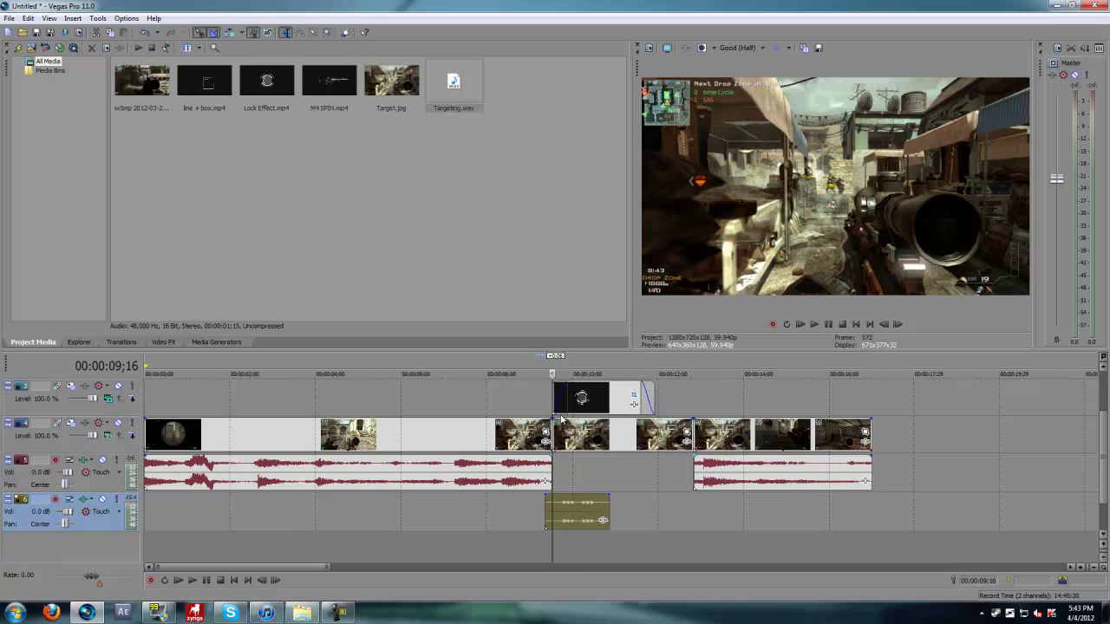
key("space")
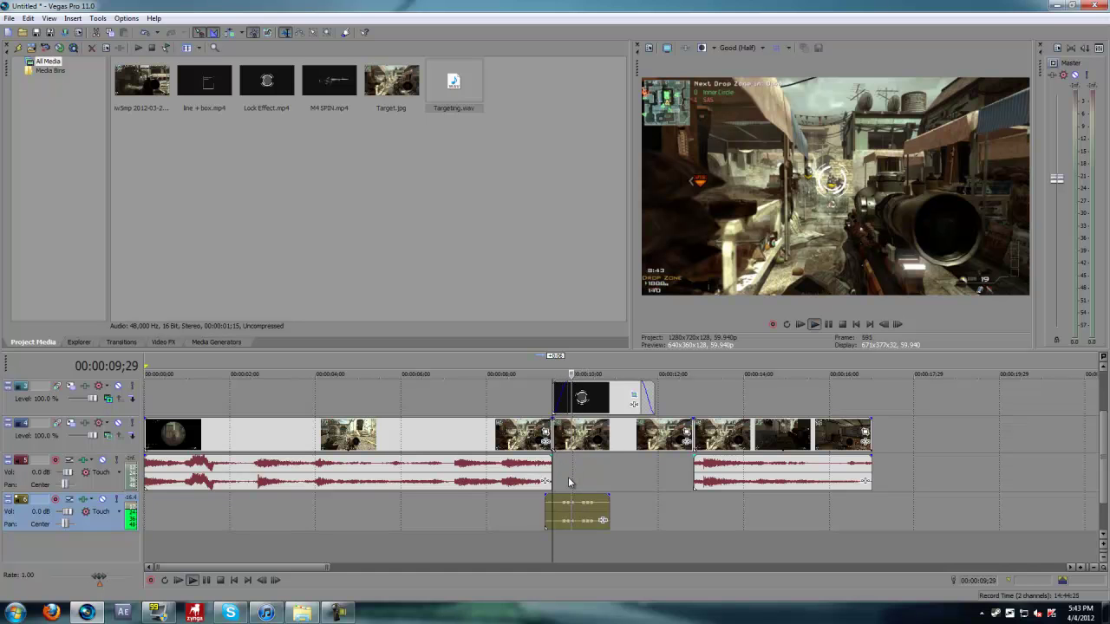
key("space")
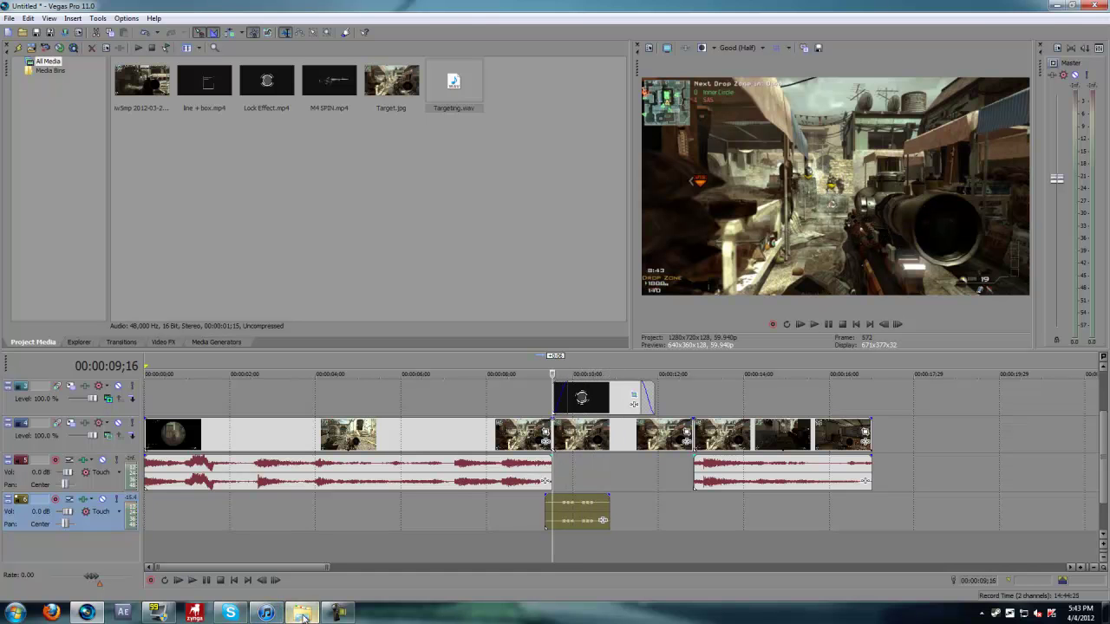
Step: Add the Information Box sound from the effect folder after the Targeting sound on the same track and play the section
left_click(302, 612)
left_click_drag(382, 87, 638, 518)
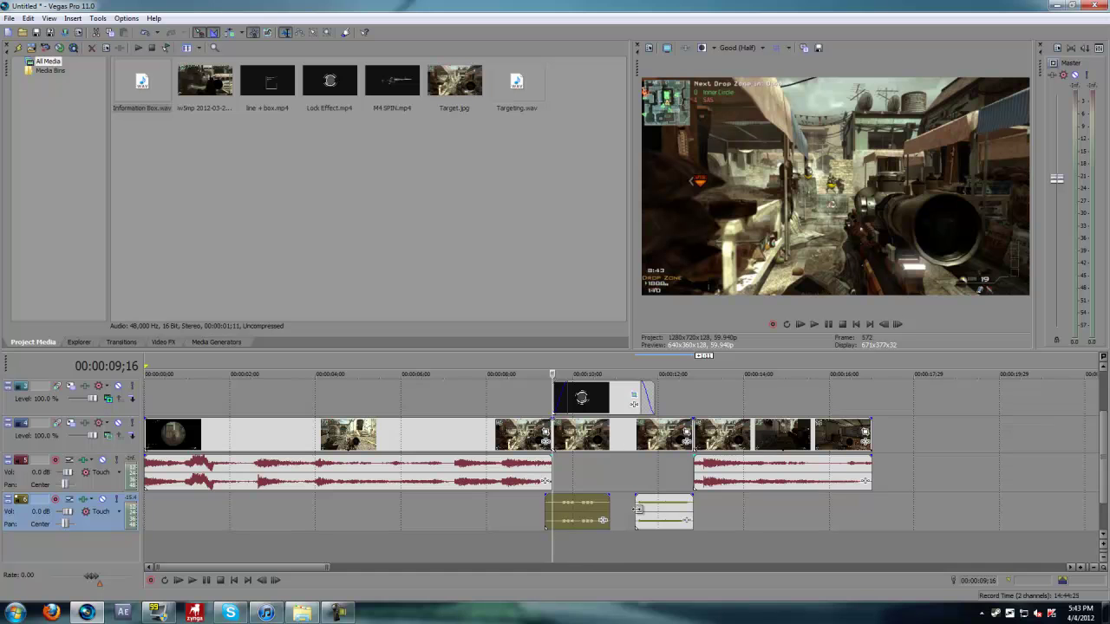
left_click(639, 518)
key("space")
key("space")
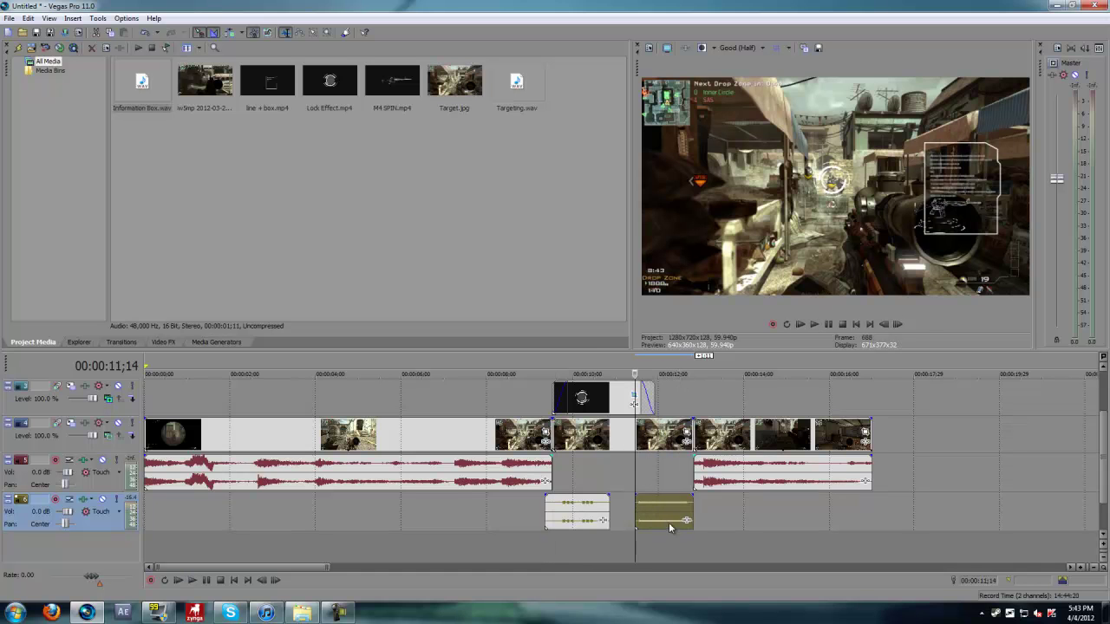
Step: Move the Information Box sound 17 frames earlier against the Targeting sound and step through the frames where the box text begins
left_click_drag(668, 522, 643, 522)
left_click(604, 471)
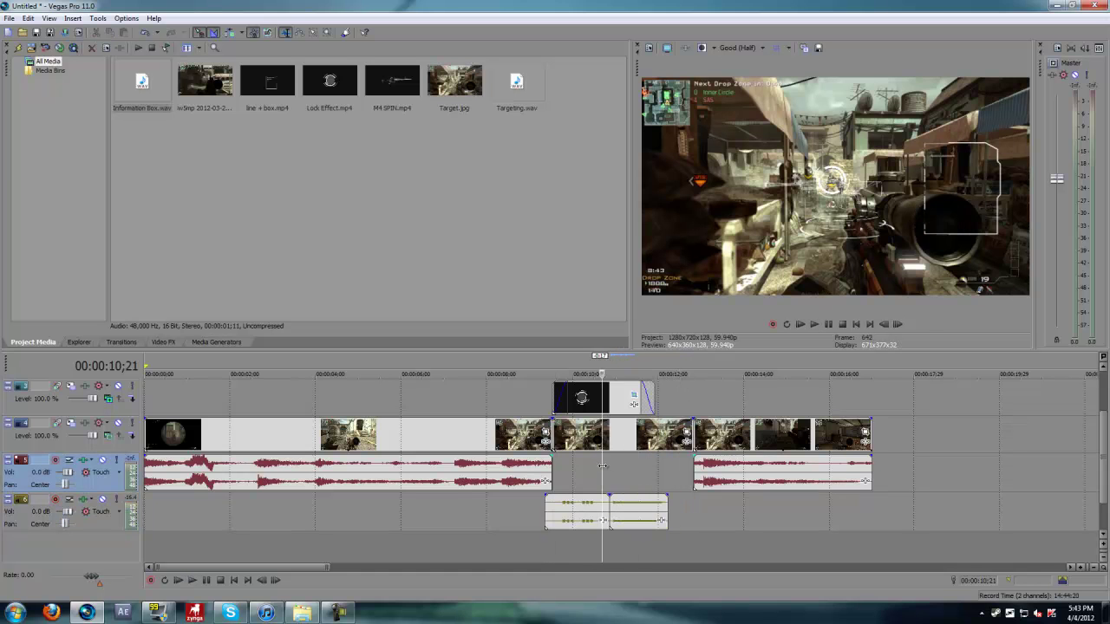
left_click_drag(602, 466, 604, 465)
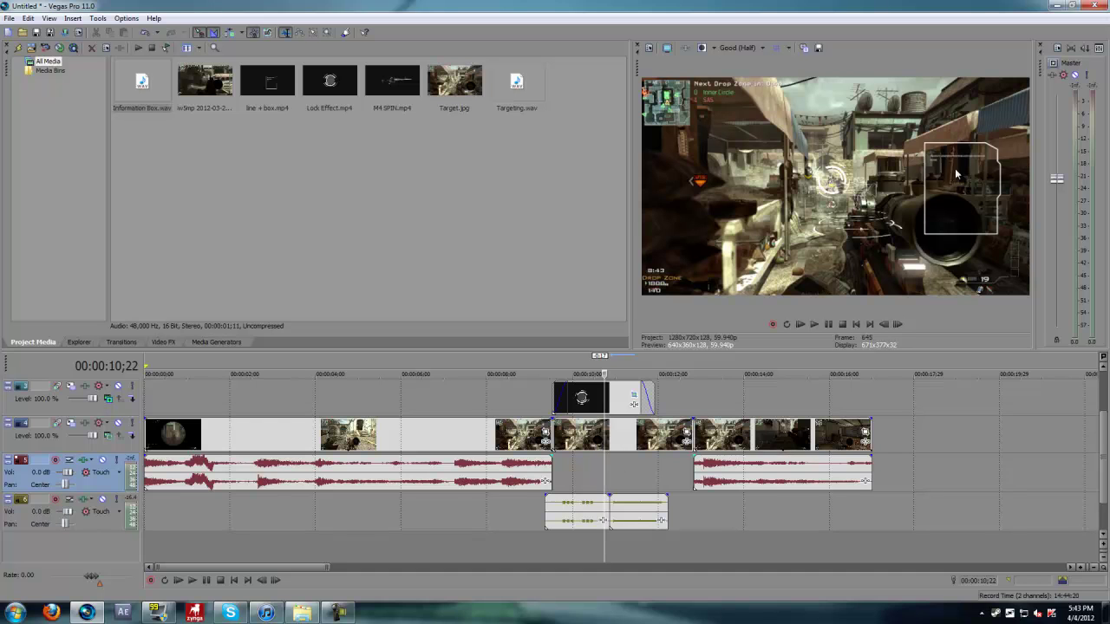
key("Right")
key("Right")
key("Right")
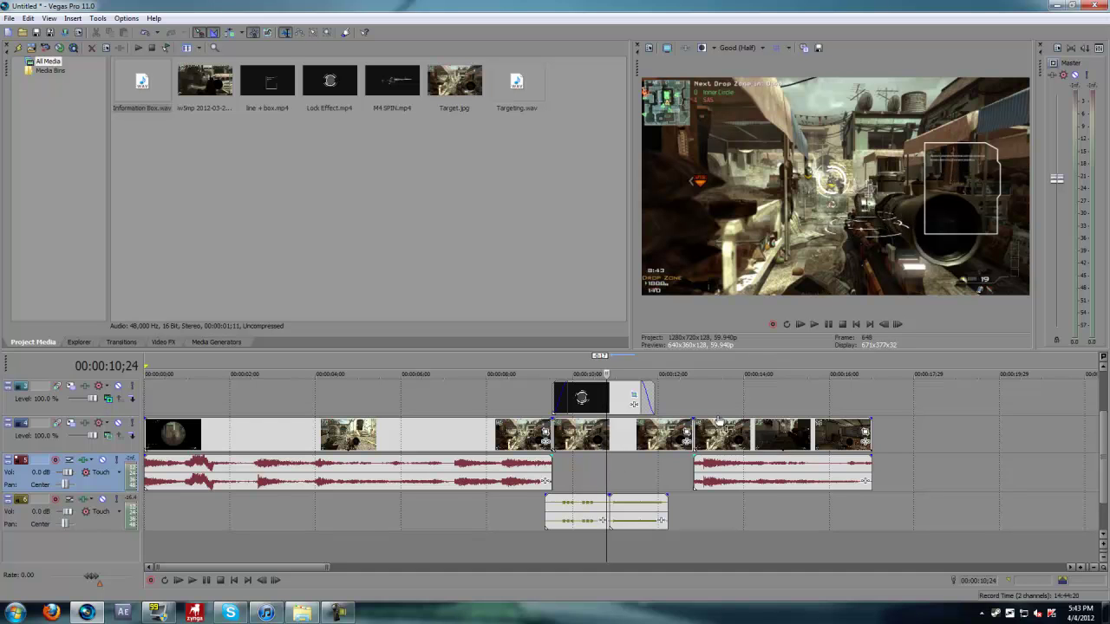
key("Left")
Step: Cut off the Targeting sound after 00:00:10;18 and move the Information Box sound 8 frames earlier to close the gap
left_click(598, 516)
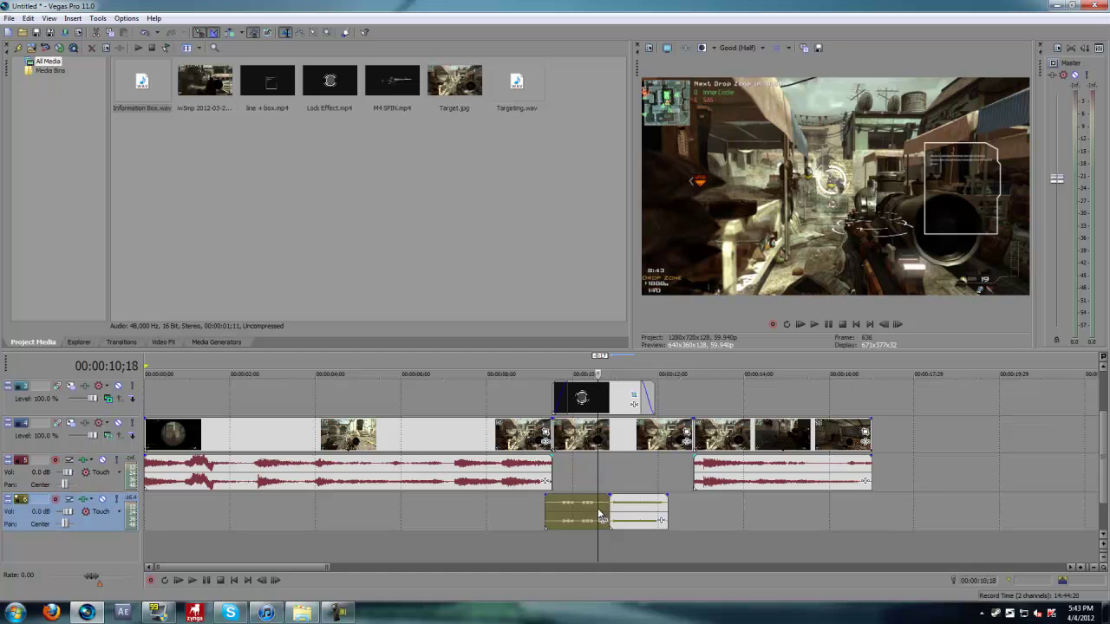
key("s")
left_click(604, 508)
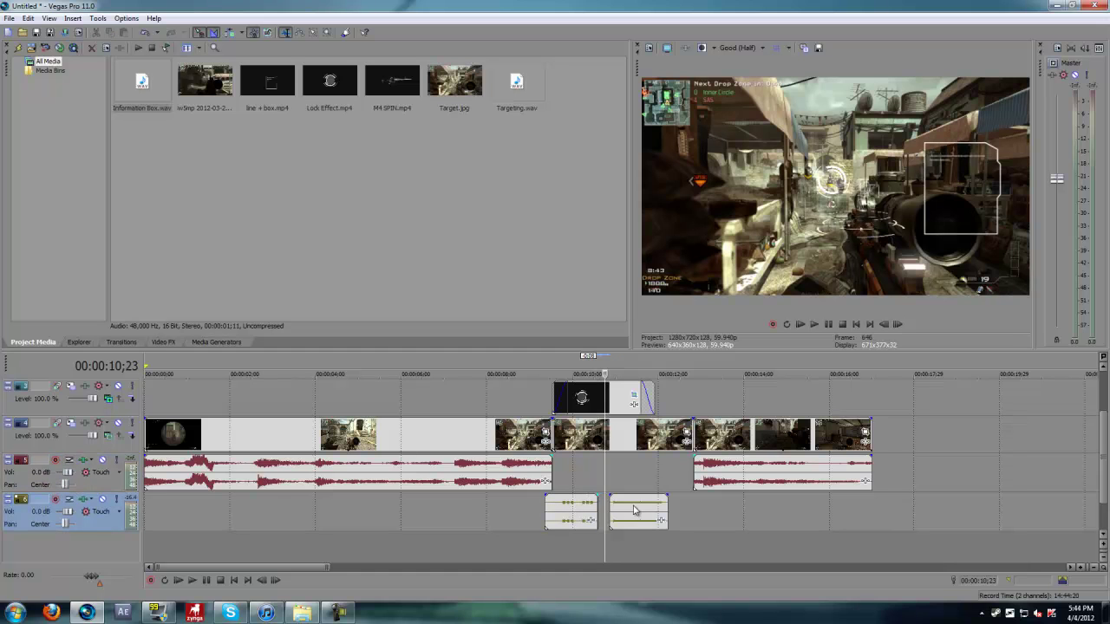
left_click_drag(632, 511, 624, 518)
Step: Play the overlays with both sounds from 00:00:10;08 and from just before the freeze frame, checking individual frames of the effect
left_click(585, 489)
key("space")
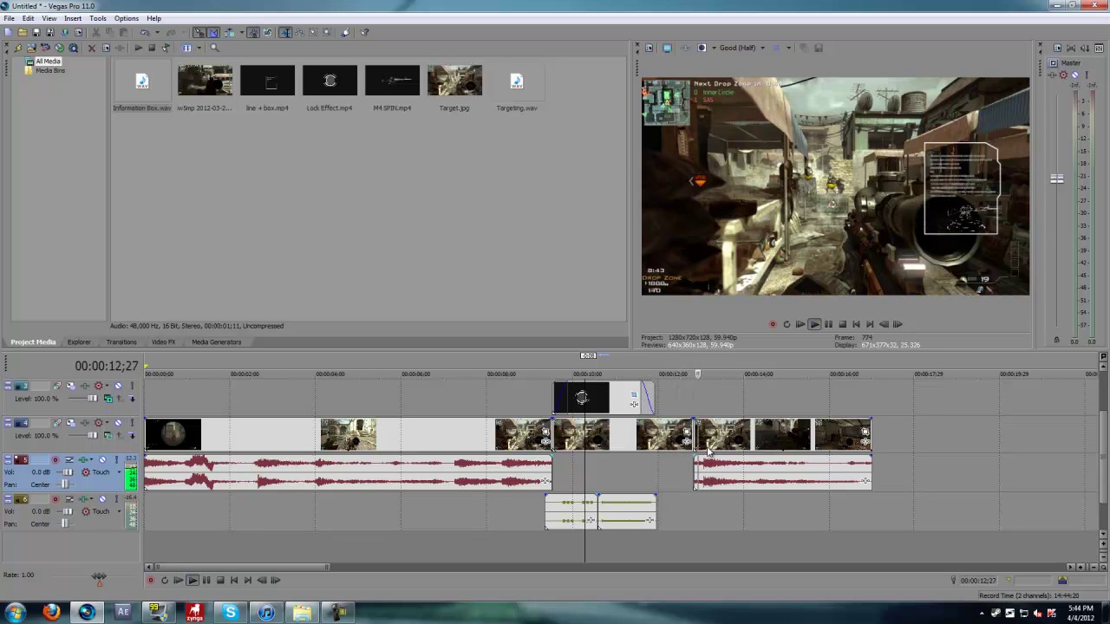
key("space")
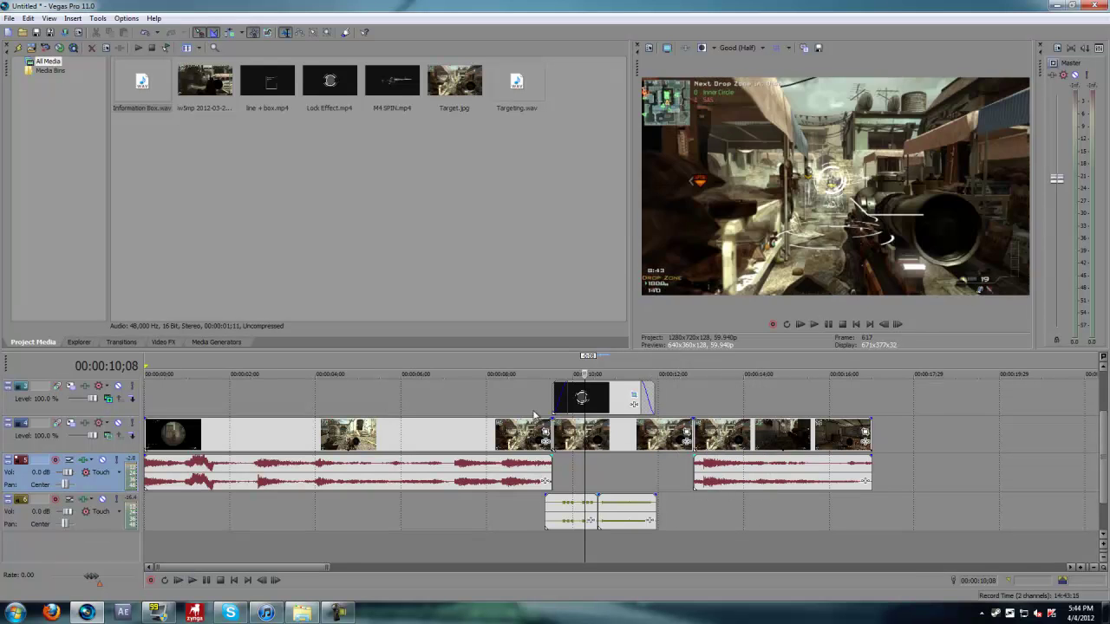
left_click(520, 406)
key("space")
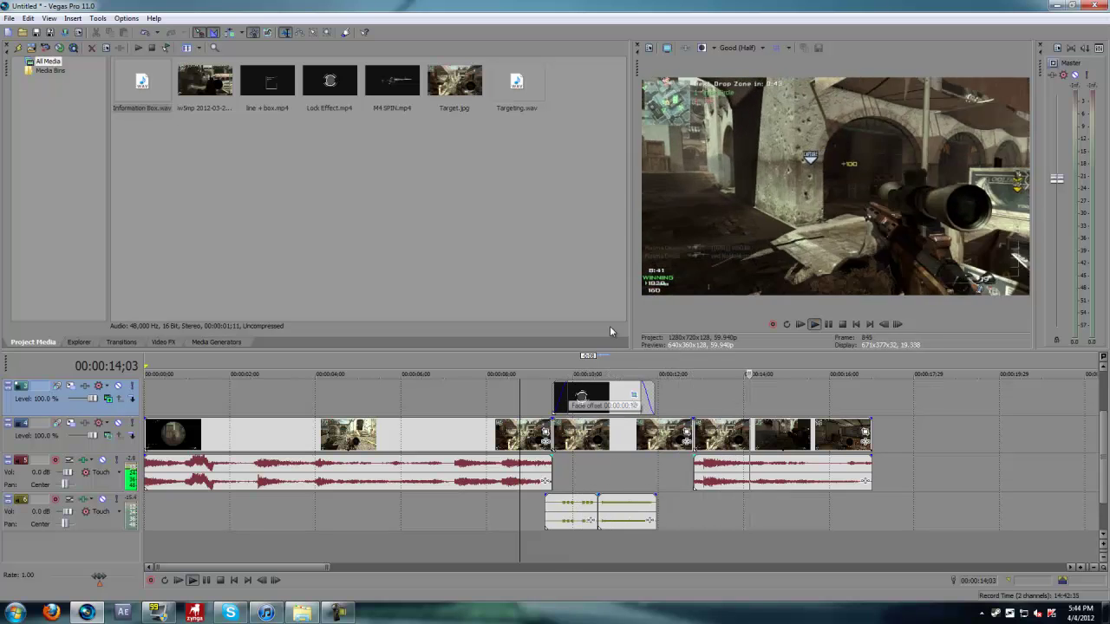
key("space")
left_click(623, 458)
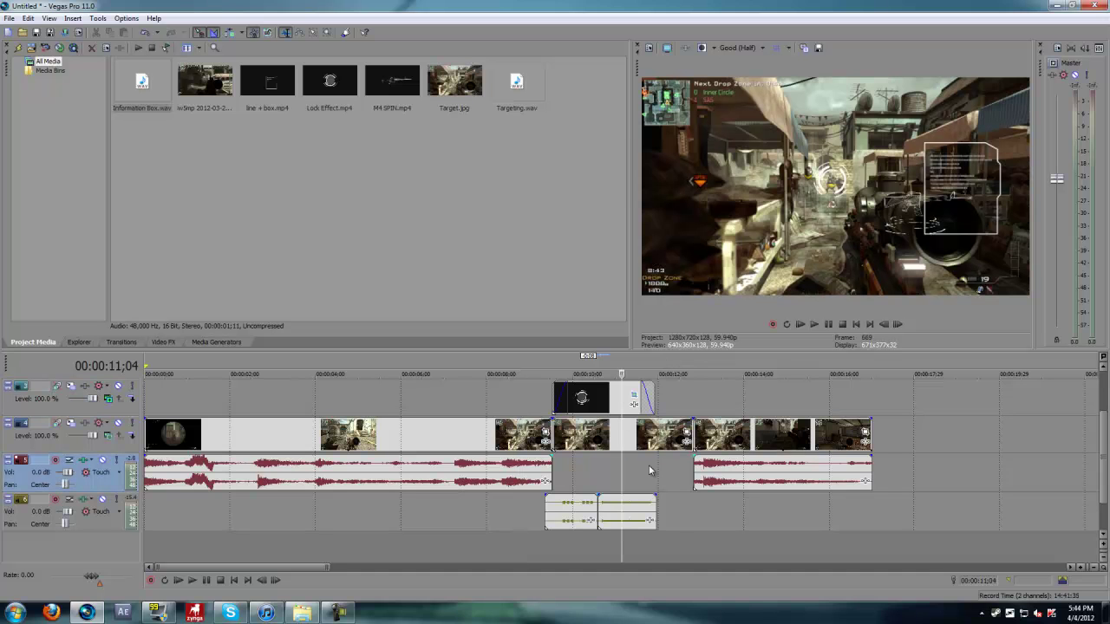
left_click(677, 465)
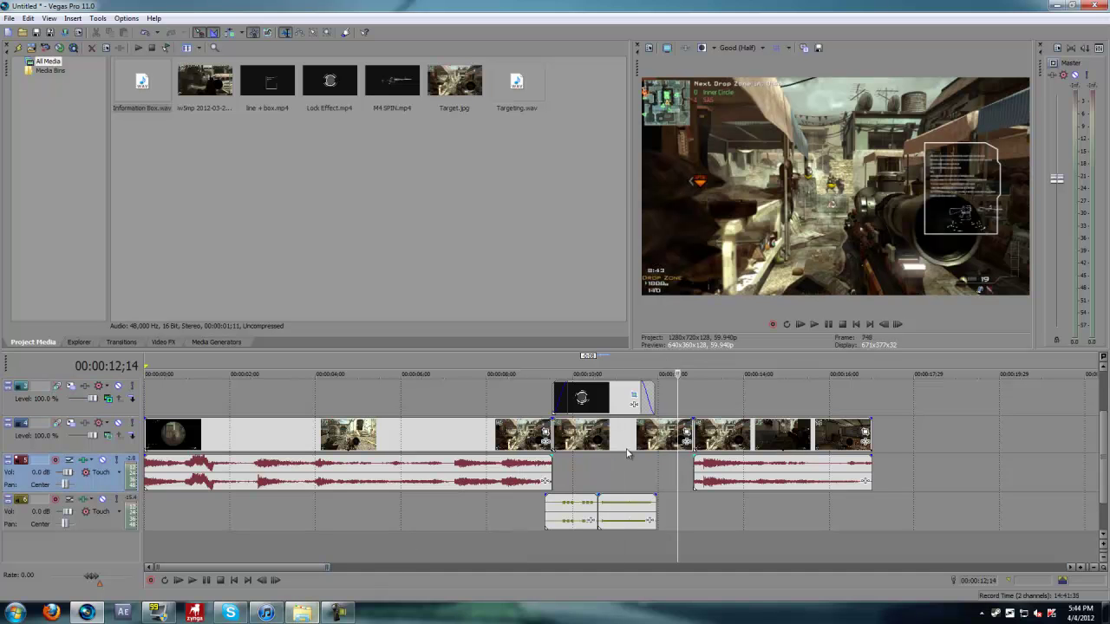
Step: Minimise the Vegas Pro and effect folder windows to show the desktop
left_click(94, 608)
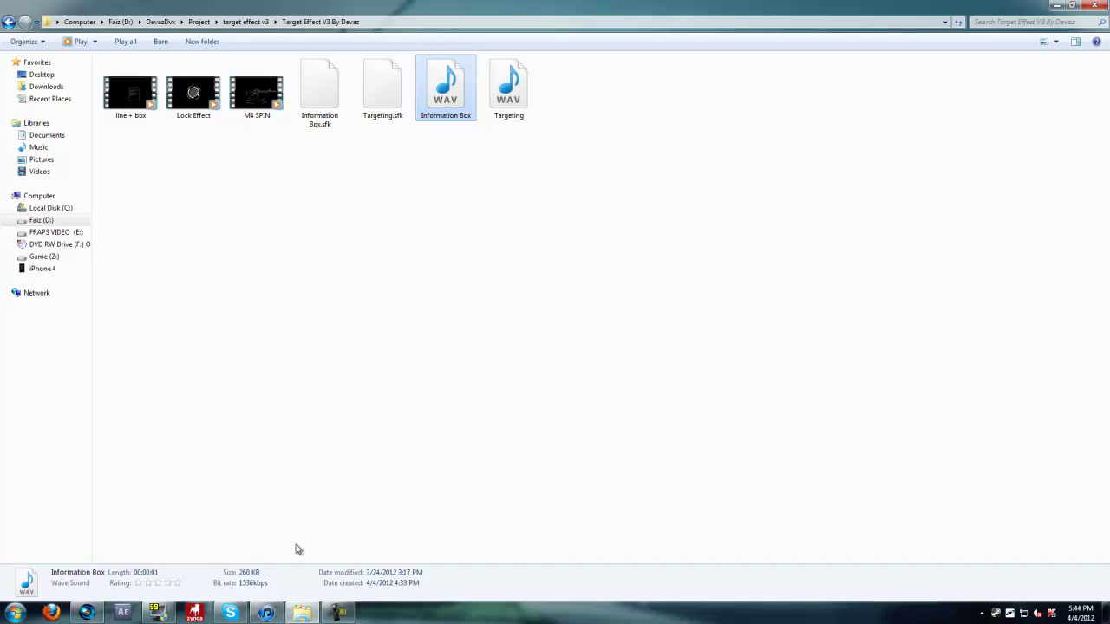
left_click(303, 611)
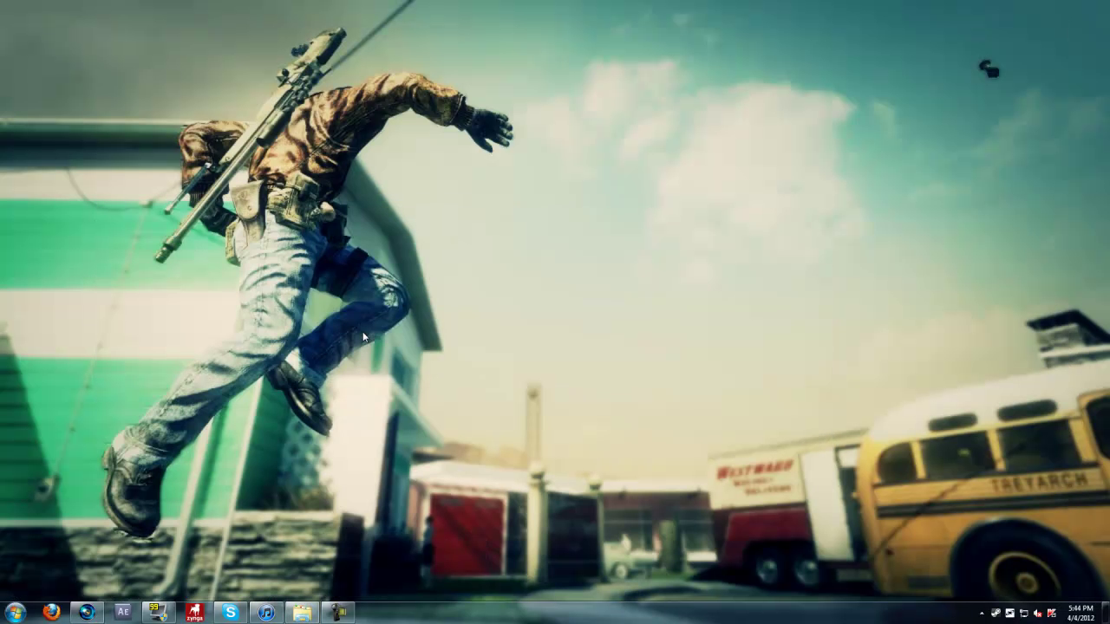